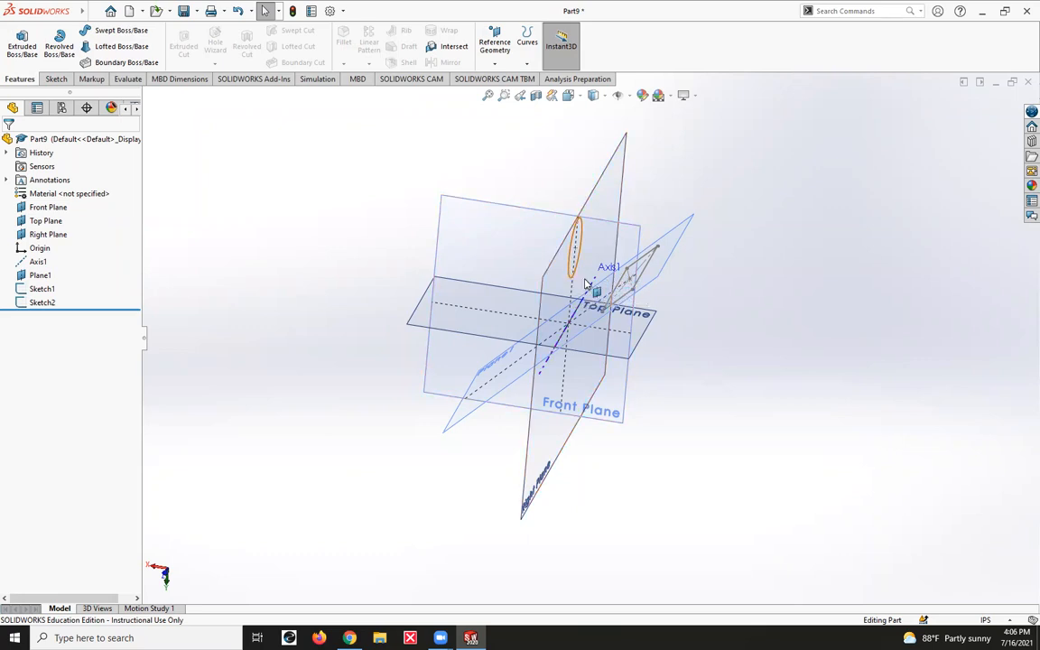
# Try a Lofted Boss/Base using the circle sketch and the rectangle sketch as profiles
pyautogui.moveTo(620, 325)
pyautogui.mouseDown(button='middle')
pyautogui.moveTo(681, 306)
pyautogui.moveTo(654, 309)
pyautogui.moveTo(653, 330)
pyautogui.moveTo(669, 337)
pyautogui.moveTo(647, 306)
pyautogui.moveTo(668, 298)
pyautogui.mouseUp(button='middle')
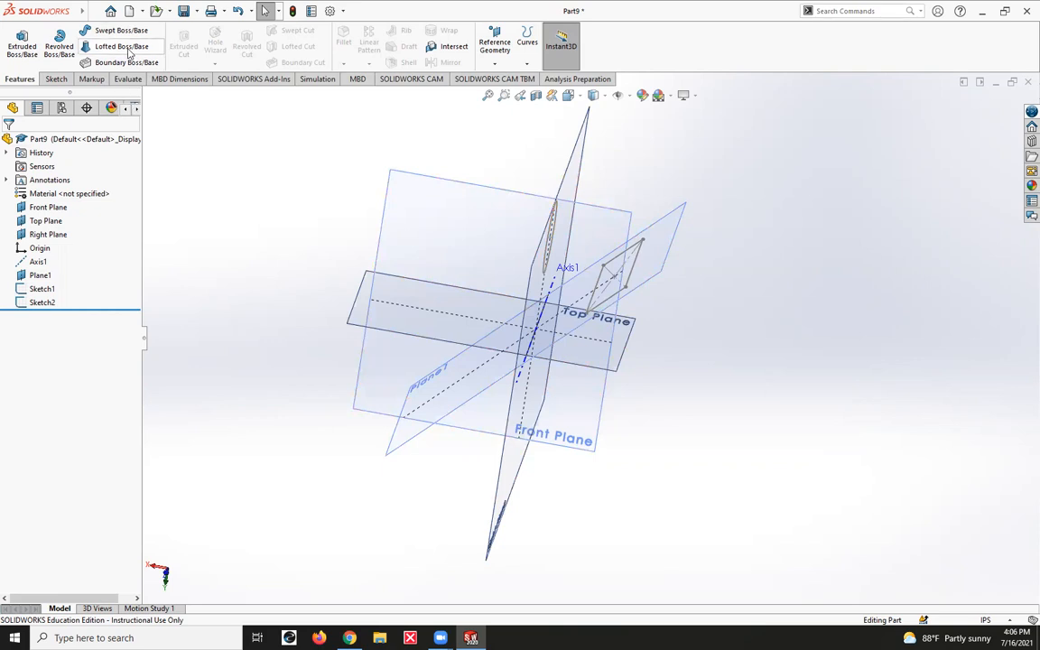
pyautogui.click(543, 263)
pyautogui.keyDown('ctrl'); pyautogui.click(633, 271); pyautogui.keyUp('ctrl')
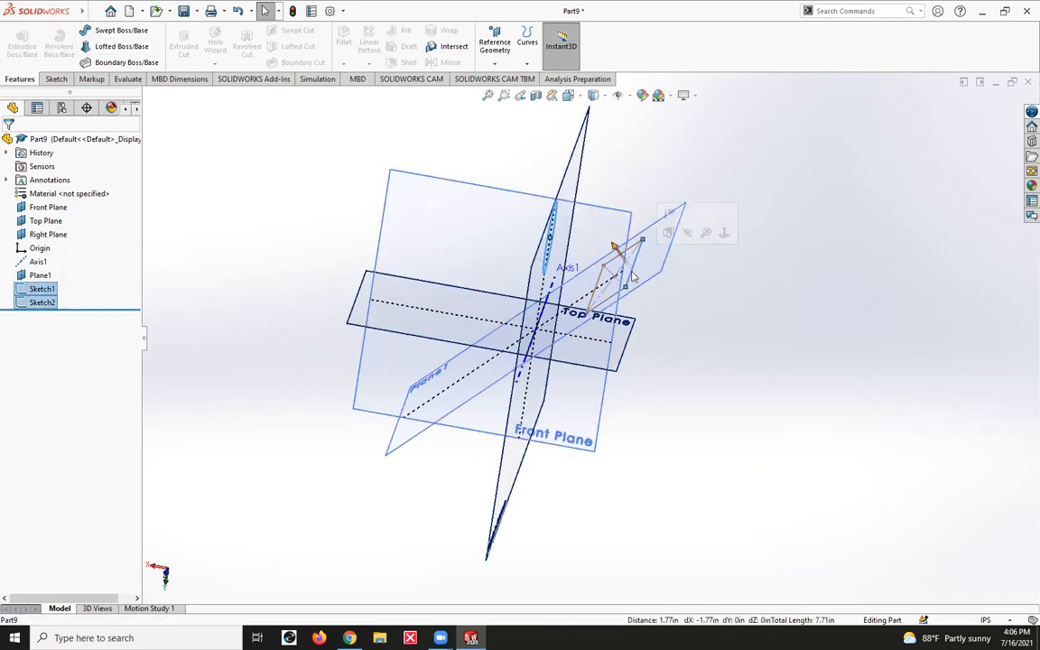
pyautogui.click(116, 46)
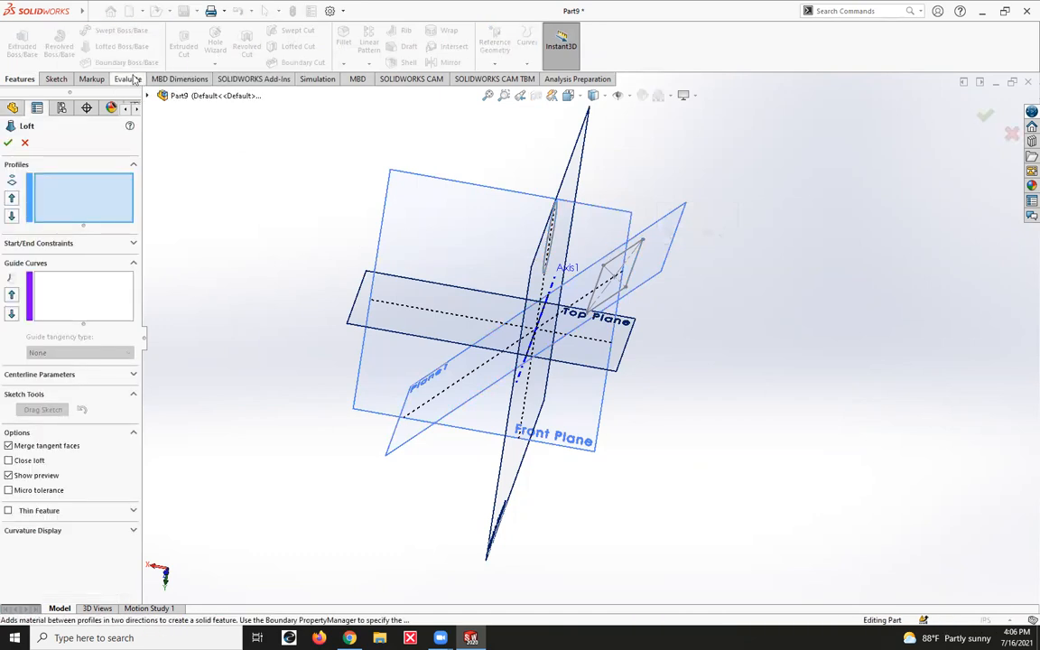
pyautogui.click(545, 257)
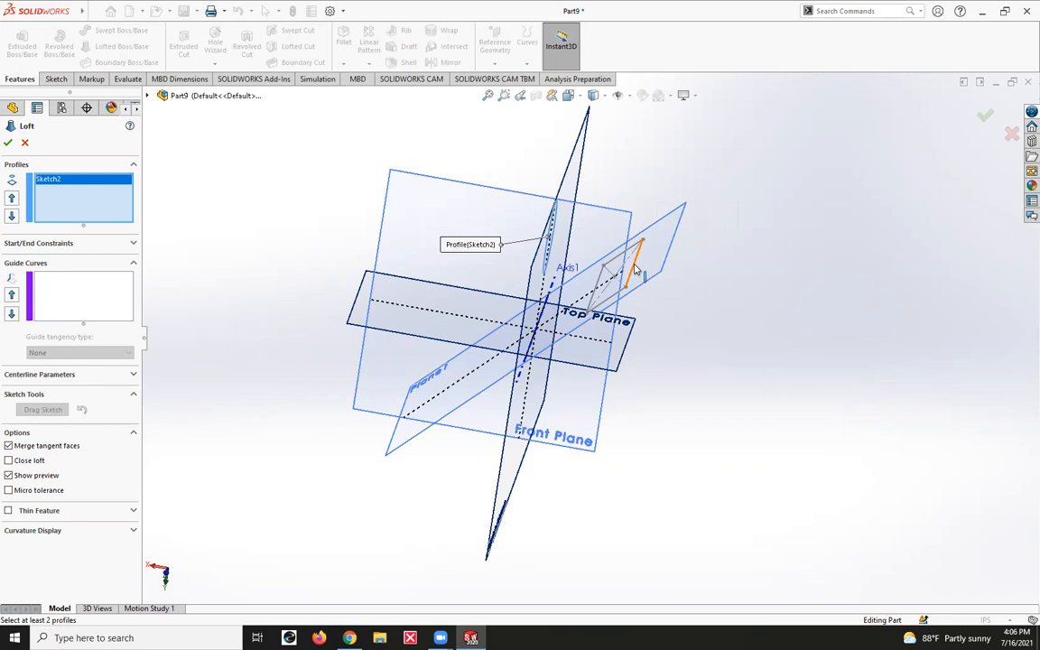
pyautogui.click(636, 270)
# Try moving the loft connector to different points around the circle profile, and cancel the loft
pyautogui.moveTo(415, 407); pyautogui.dragTo(672, 428, button='middle')
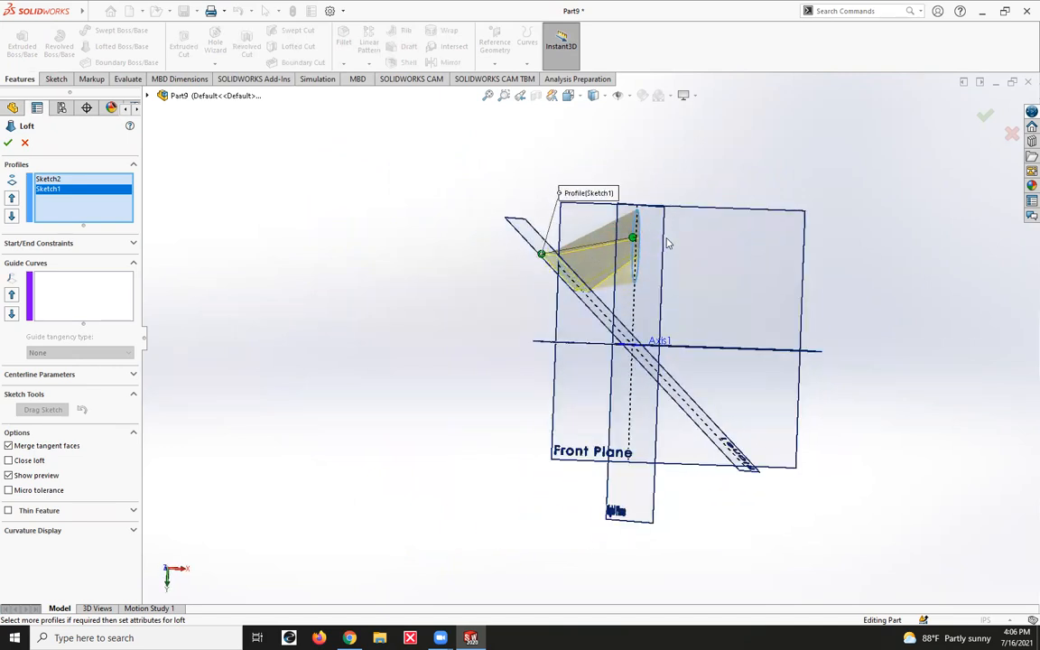
pyautogui.moveTo(696, 301); pyautogui.dragTo(629, 265, button='middle')
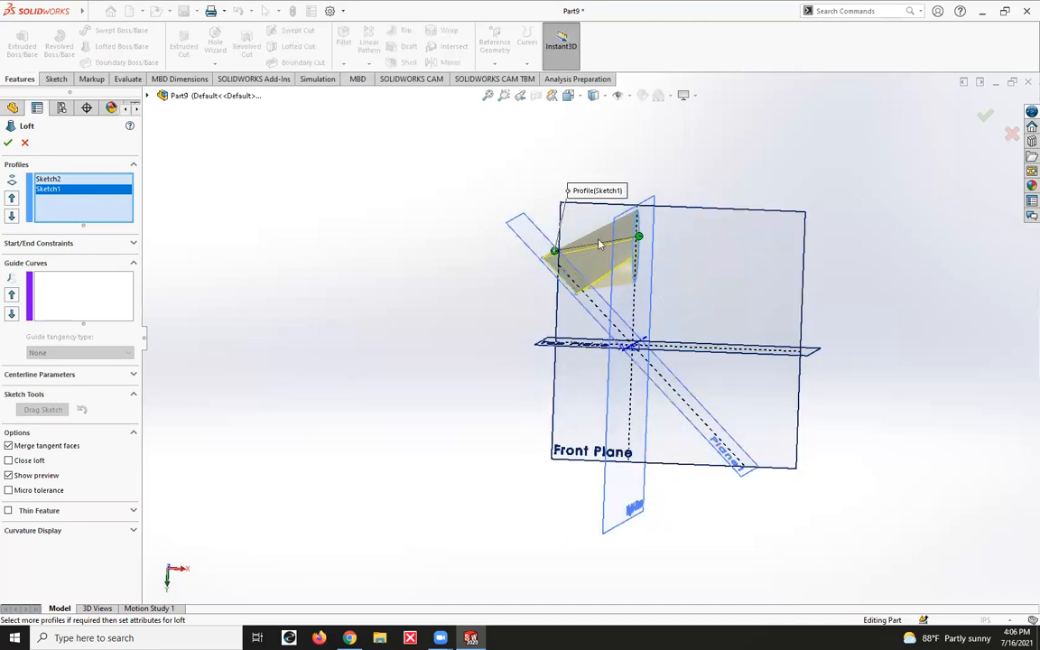
pyautogui.moveTo(686, 243); pyautogui.dragTo(567, 225, button='middle')
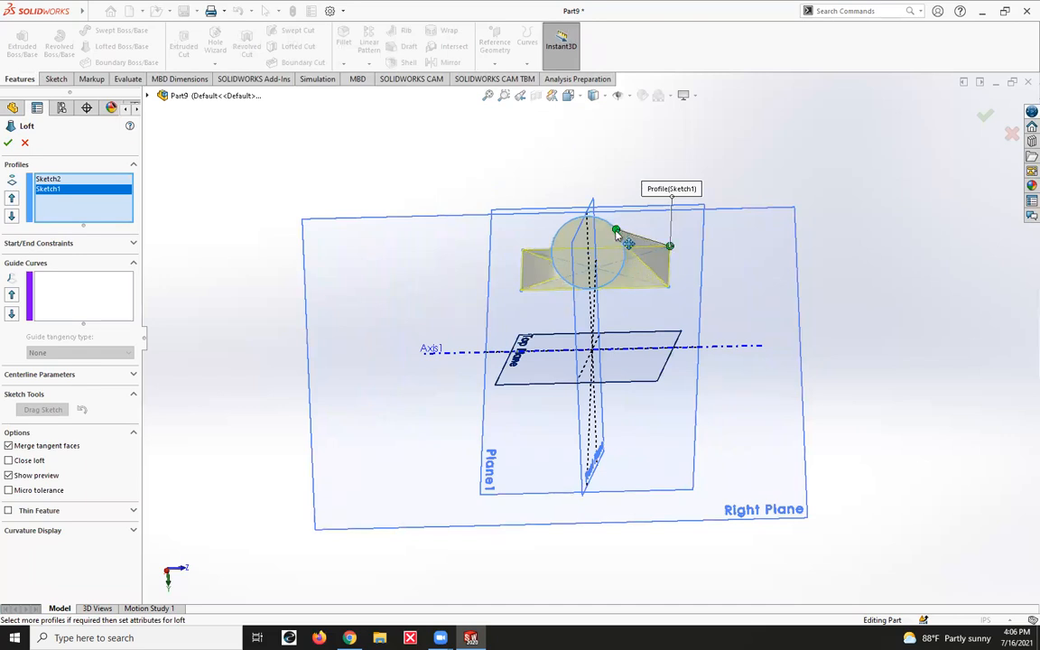
pyautogui.moveTo(618, 232); pyautogui.dragTo(620, 269)
pyautogui.moveTo(620, 276); pyautogui.dragTo(644, 287, button='middle')
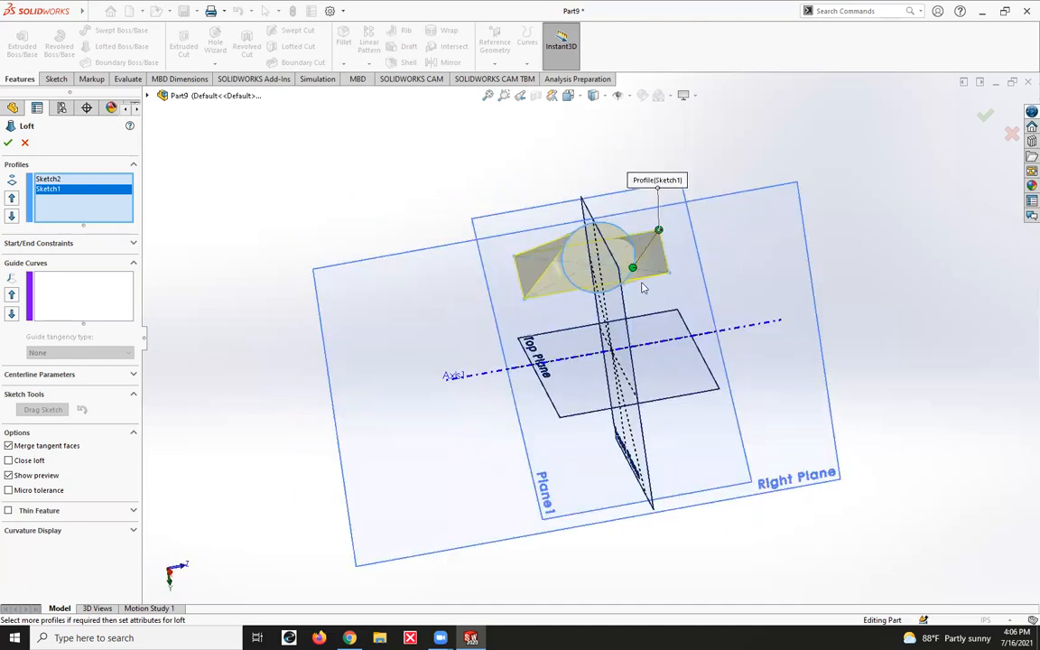
pyautogui.moveTo(634, 266); pyautogui.dragTo(602, 234)
pyautogui.moveTo(615, 285); pyautogui.dragTo(679, 329, button='middle')
pyautogui.moveTo(632, 237)
pyautogui.mouseDown()
pyautogui.moveTo(590, 279)
pyautogui.moveTo(639, 236)
pyautogui.mouseUp()
pyautogui.moveTo(599, 317); pyautogui.dragTo(628, 264, button='middle')
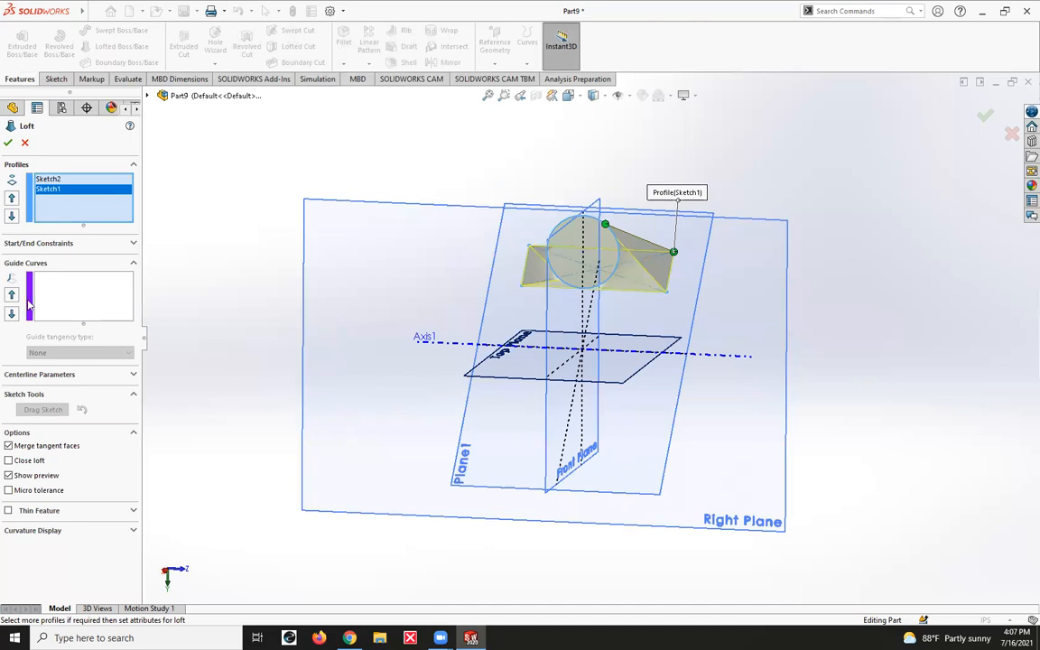
pyautogui.click(24, 143)
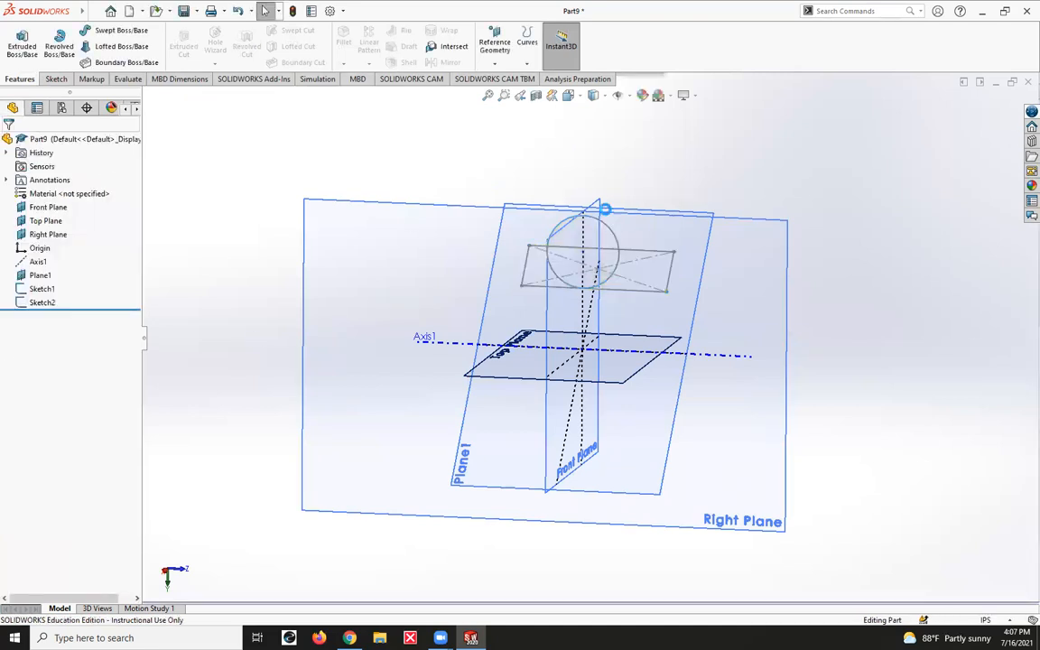
pyautogui.moveTo(421, 301)
pyautogui.mouseDown(button='middle')
pyautogui.moveTo(488, 309)
pyautogui.moveTo(470, 318)
pyautogui.mouseUp(button='middle')
pyautogui.click(44, 289)
pyautogui.click(74, 244)
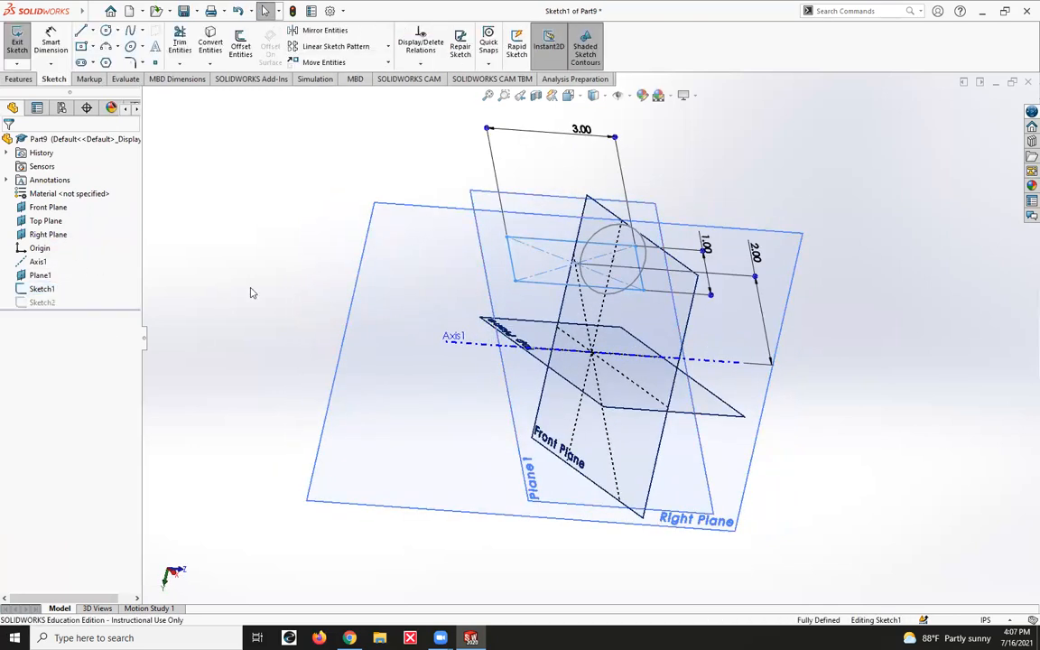
pyautogui.click(17, 40)
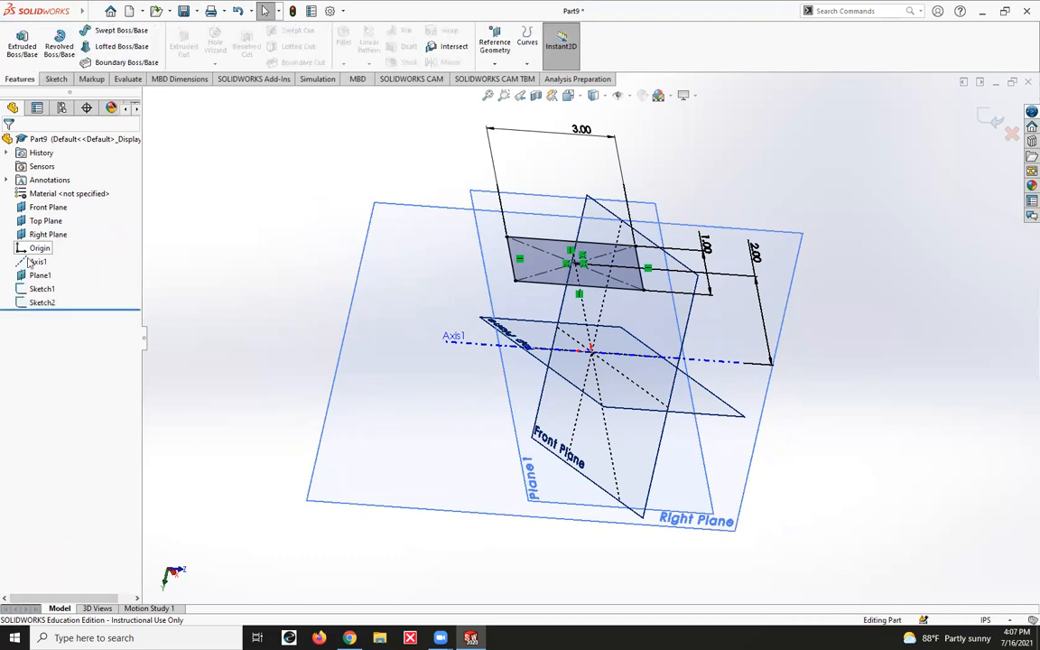
# Edit the circle sketch and draw a center rectangle about 0.43 in high from the circle's centre, with its corner on the circle
pyautogui.click(42, 302)
pyautogui.click(53, 267)
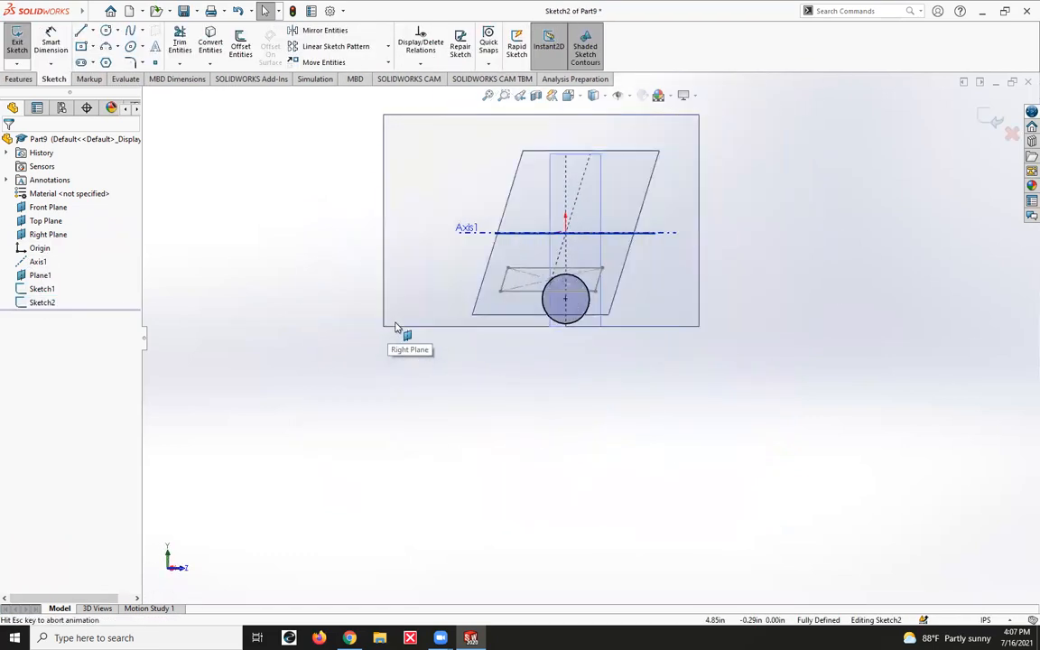
pyautogui.scroll(5, 569, 300)
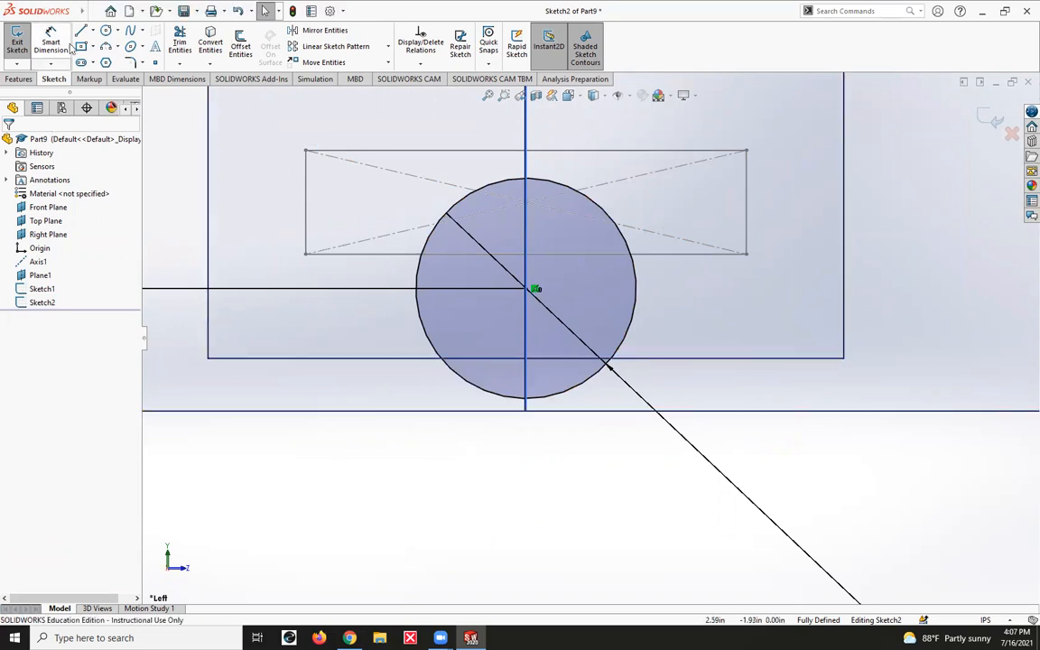
pyautogui.click(94, 48)
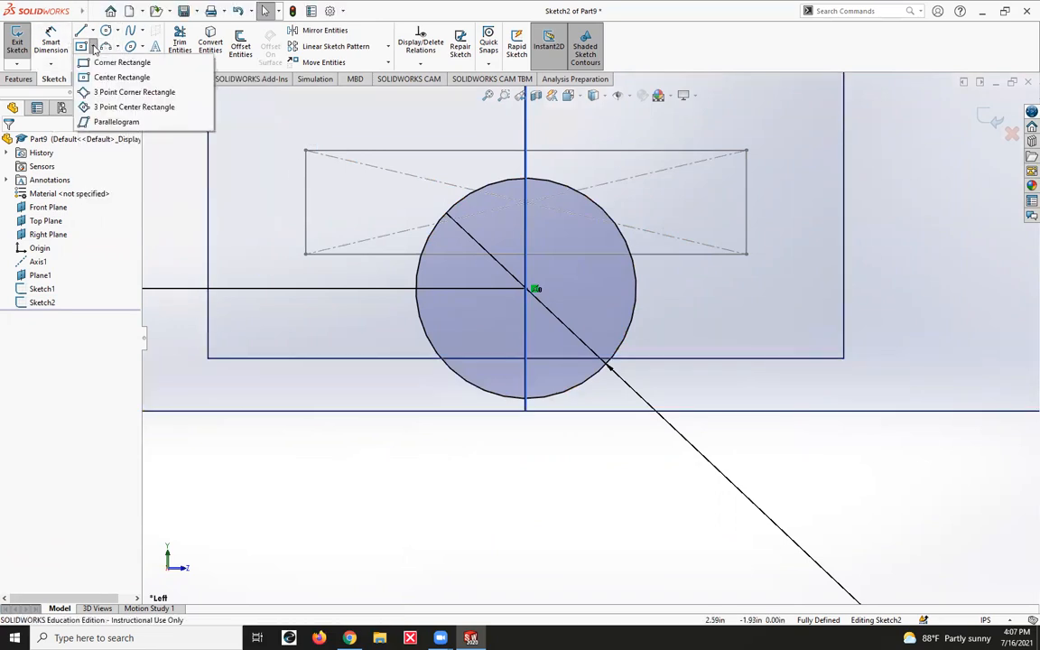
pyautogui.click(92, 76)
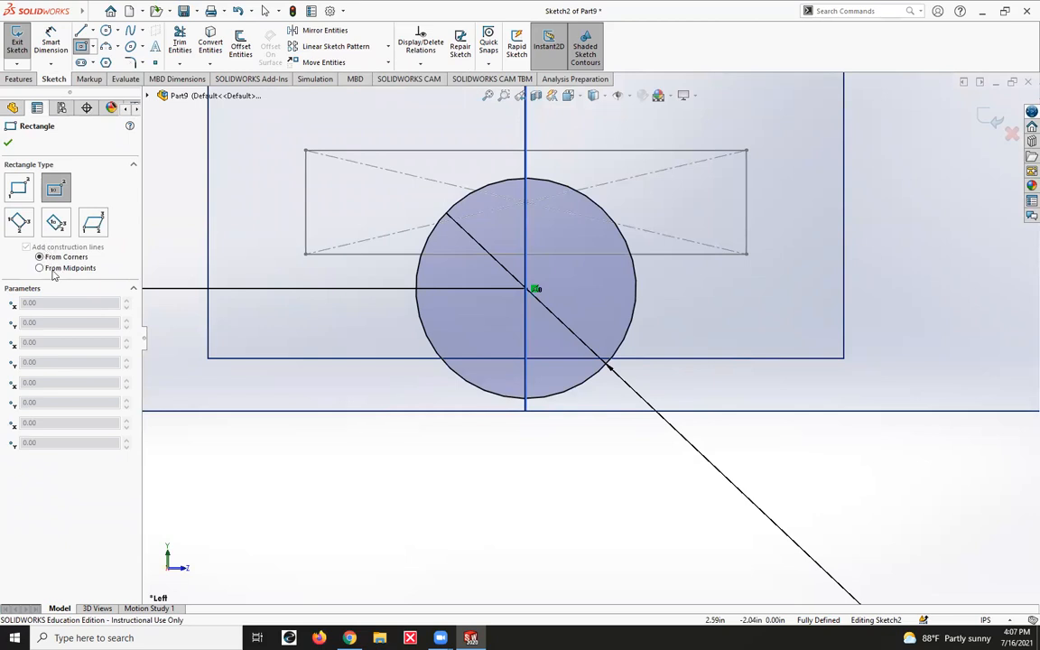
pyautogui.click(528, 289)
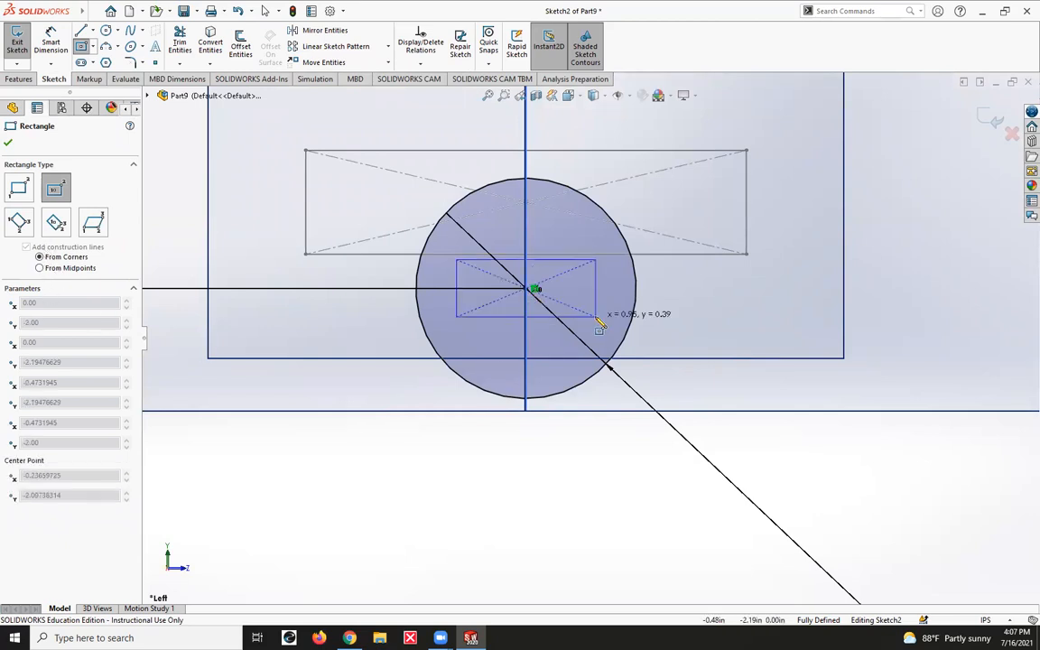
pyautogui.click(633, 320)
pyautogui.press('Escape')
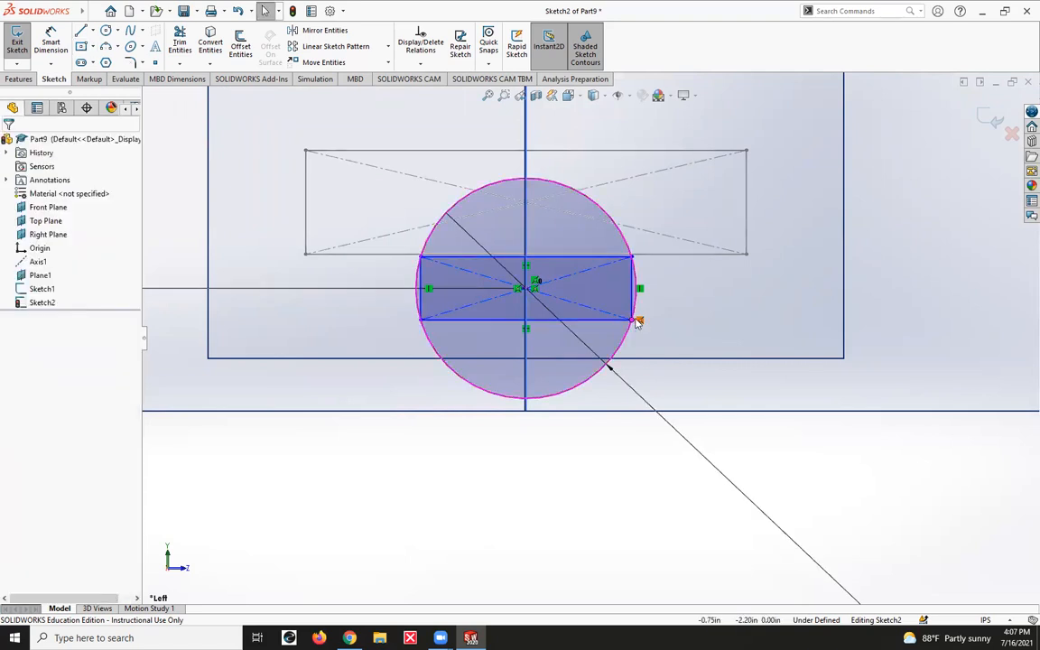
# Dimension the height of the rectangle inside the circle as 0.5 in
pyautogui.moveTo(609, 406); pyautogui.dragTo(635, 324, button='right')
pyautogui.click(632, 299)
pyautogui.click(714, 307)
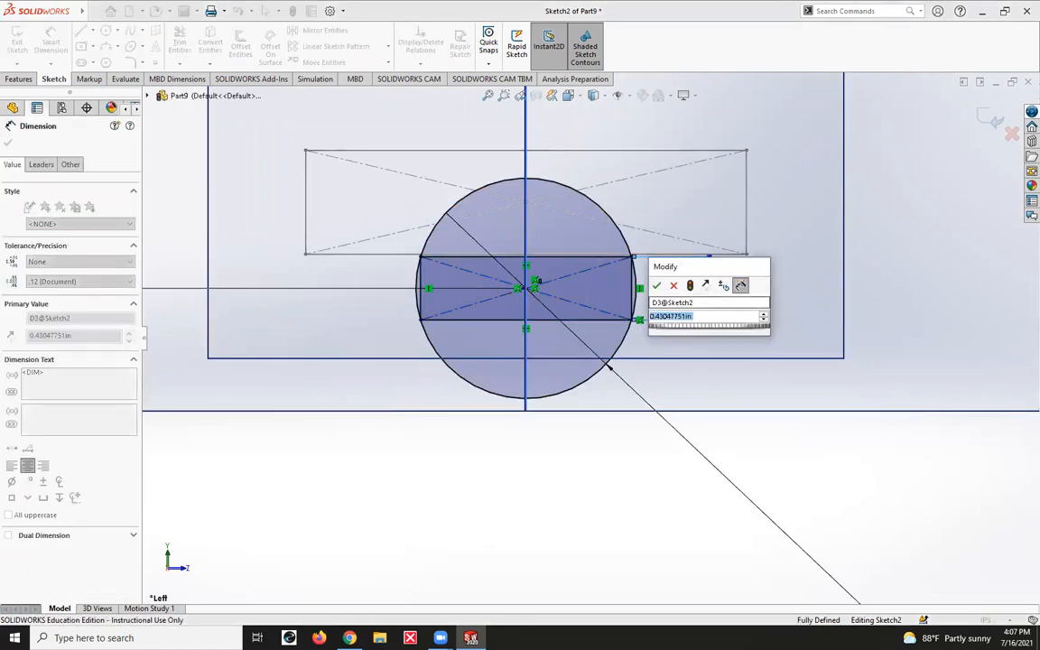
pyautogui.write('.5')
pyautogui.press('Return')
pyautogui.press('Escape')
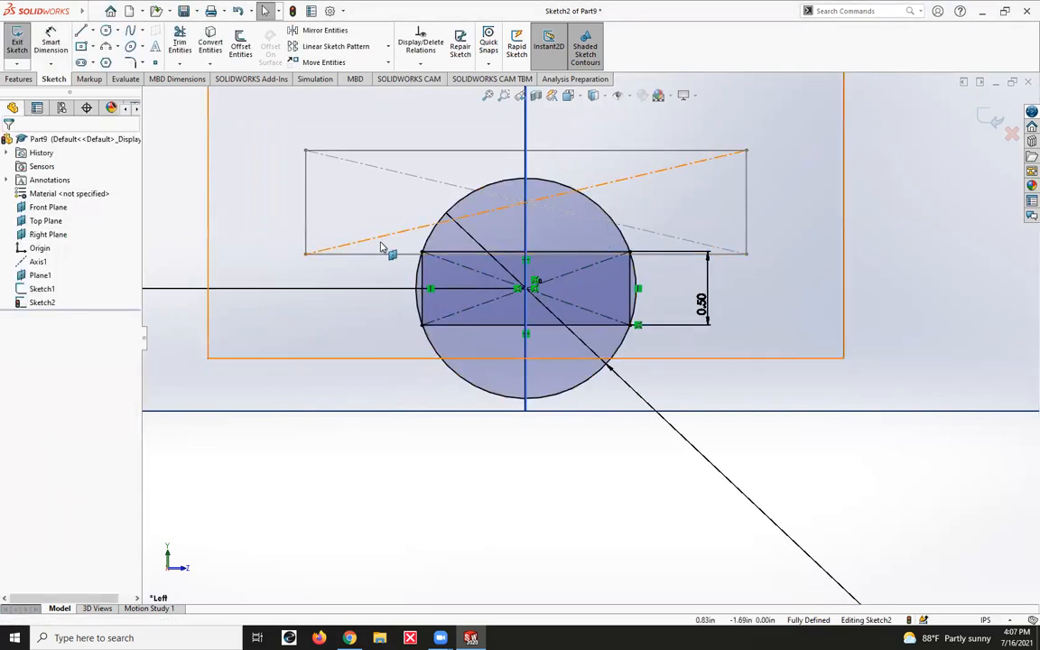
# Convert all four sides of the rectangle inside the circle to construction lines
pyautogui.click(436, 254)
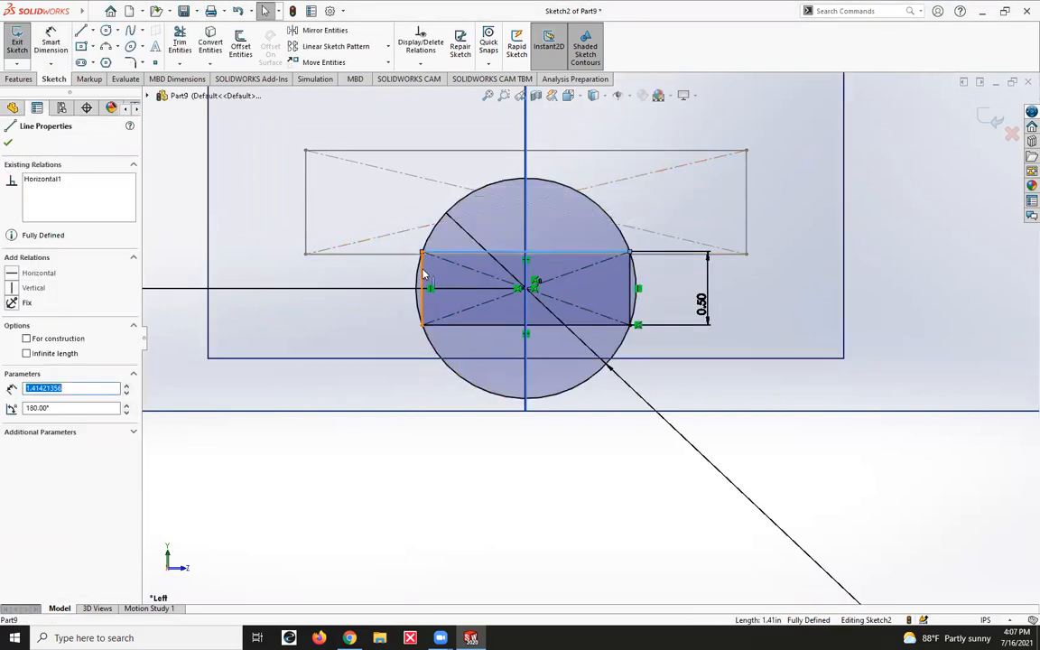
pyautogui.keyDown('ctrl'); pyautogui.click(424, 276); pyautogui.keyUp('ctrl')
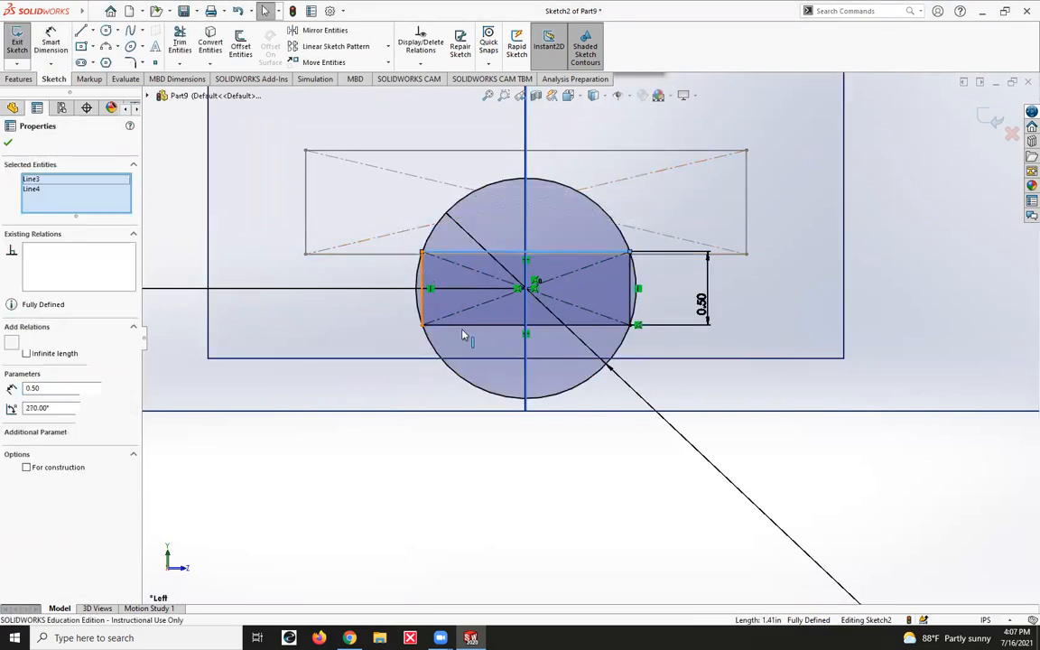
pyautogui.keyDown('ctrl'); pyautogui.click(630, 304); pyautogui.keyUp('ctrl')
pyautogui.click(596, 326)
pyautogui.keyDown('ctrl'); pyautogui.click(596, 326); pyautogui.keyUp('ctrl')
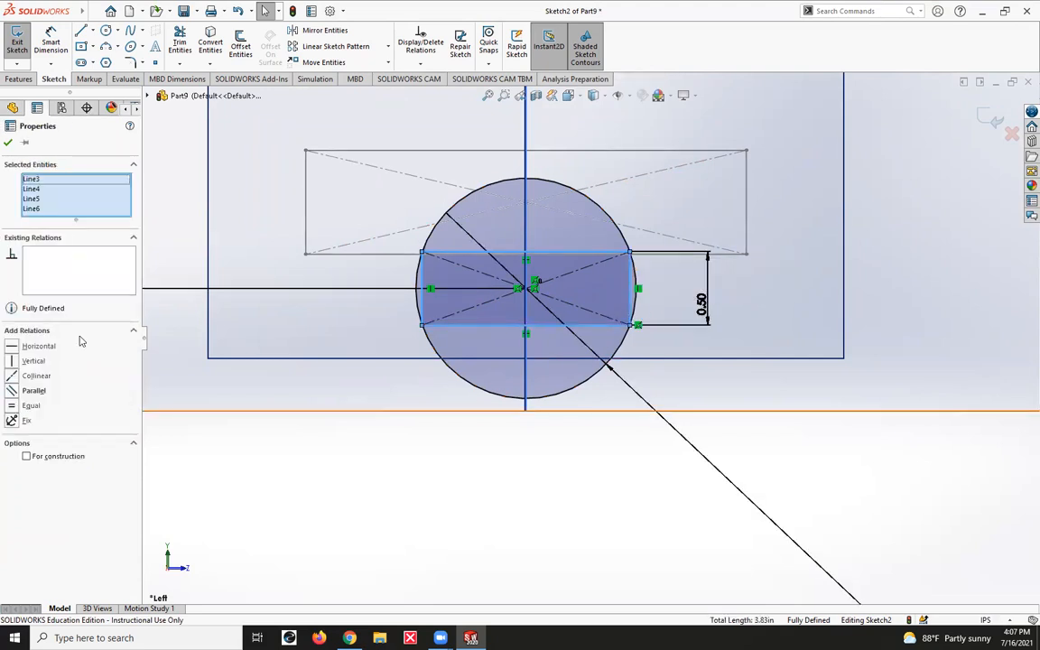
pyautogui.click(25, 457)
pyautogui.click(439, 546)
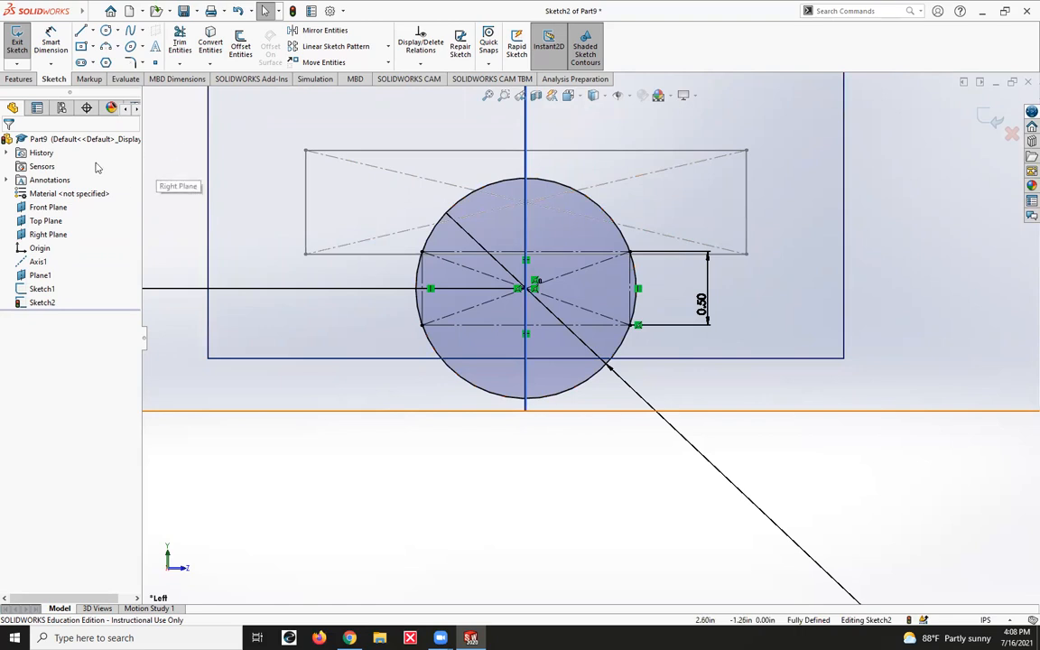
pyautogui.click(96, 12)
pyautogui.click(96, 12)
pyautogui.click(194, 11)
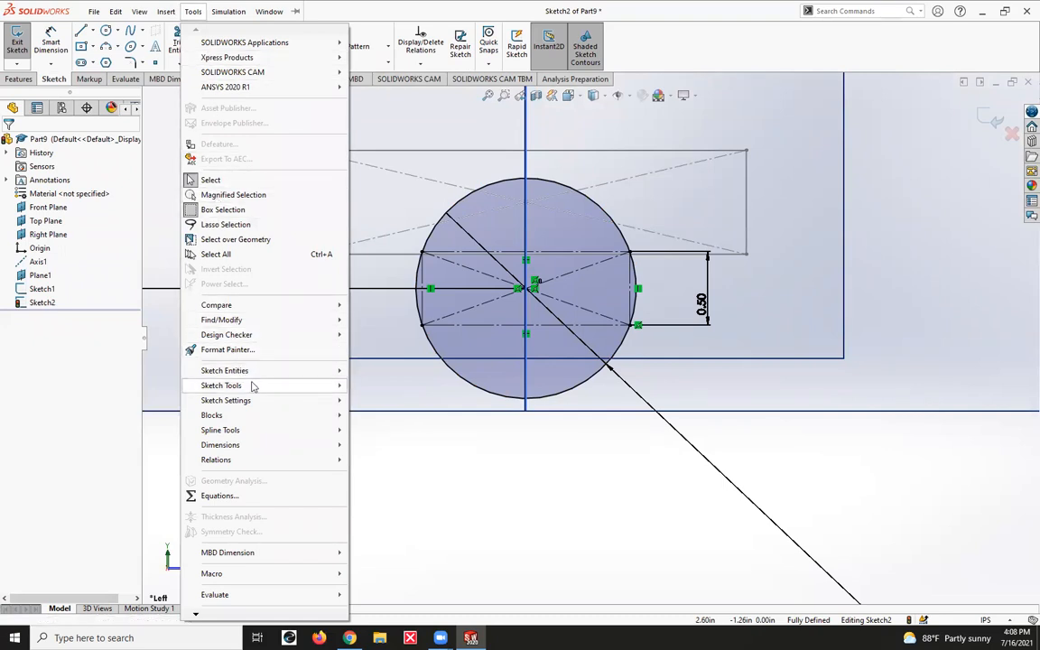
pyautogui.moveTo(269, 394)
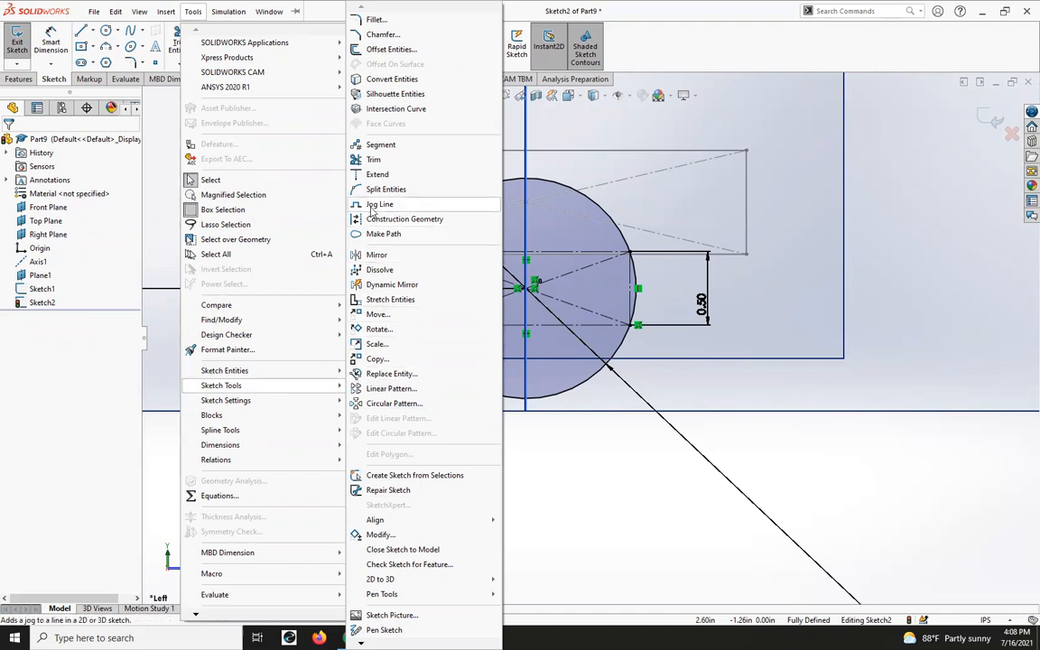
pyautogui.click(517, 465)
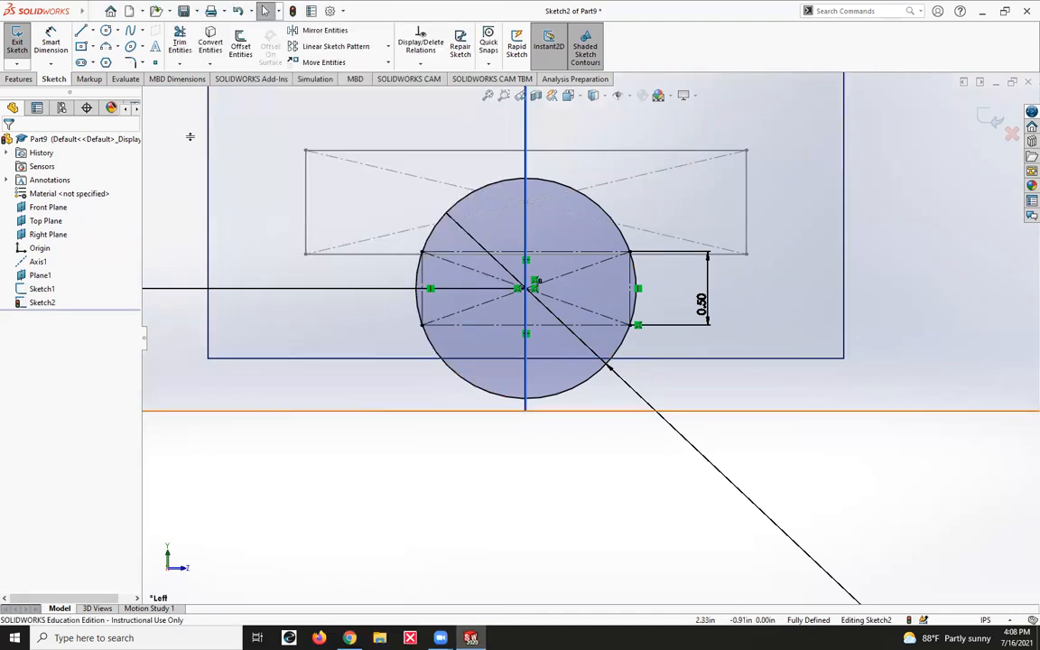
# Split the circle at four points, one near each corner of the construction rectangle, with Split Entities
pyautogui.click(193, 13)
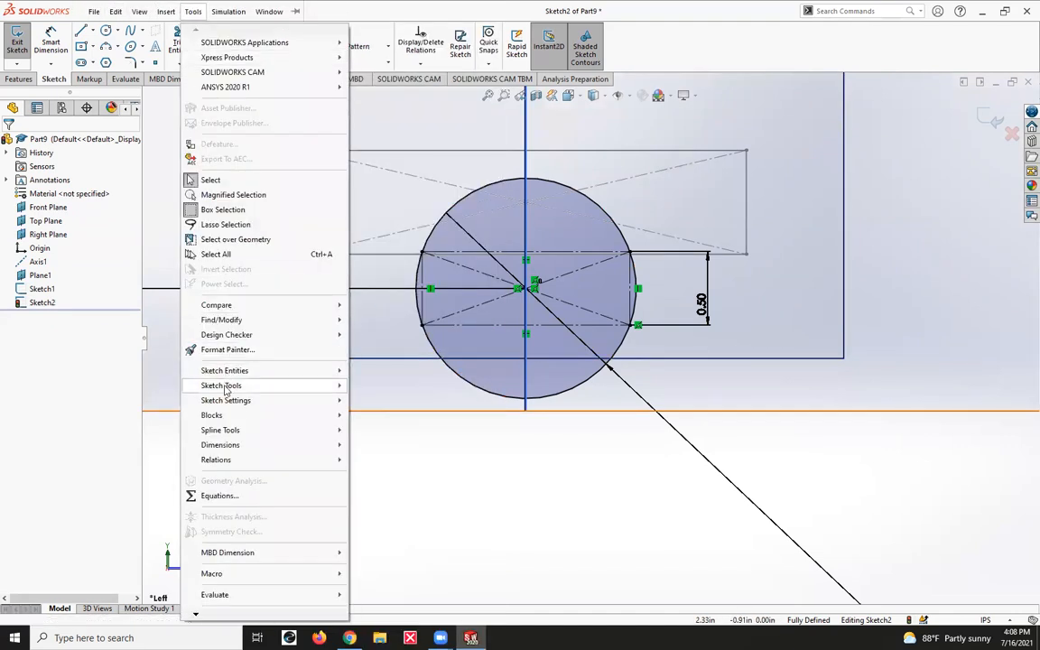
pyautogui.moveTo(231, 387)
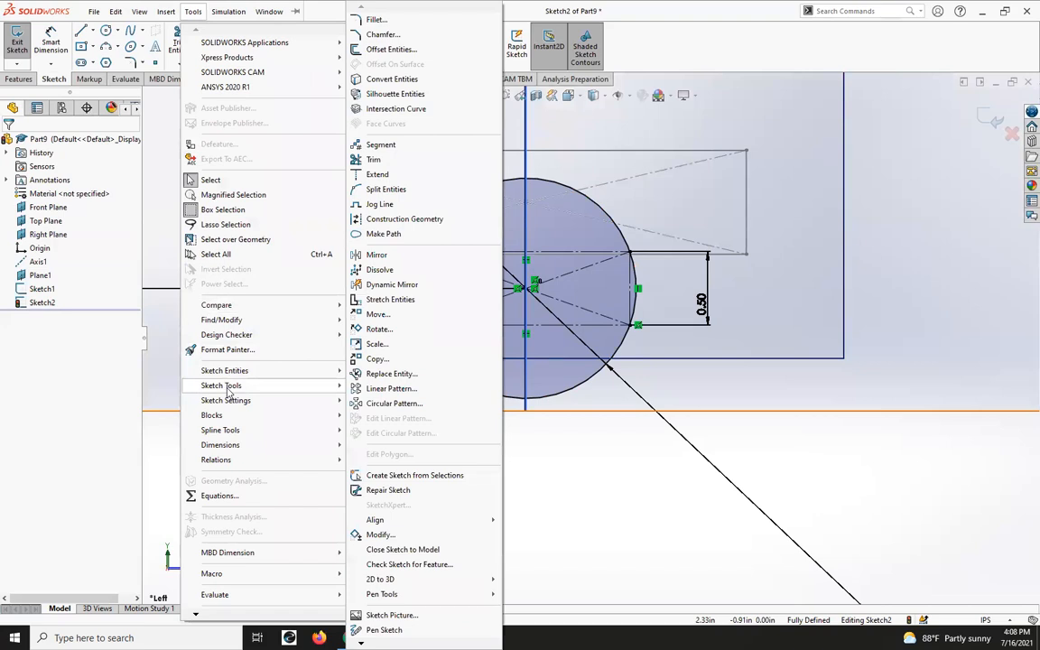
pyautogui.click(387, 190)
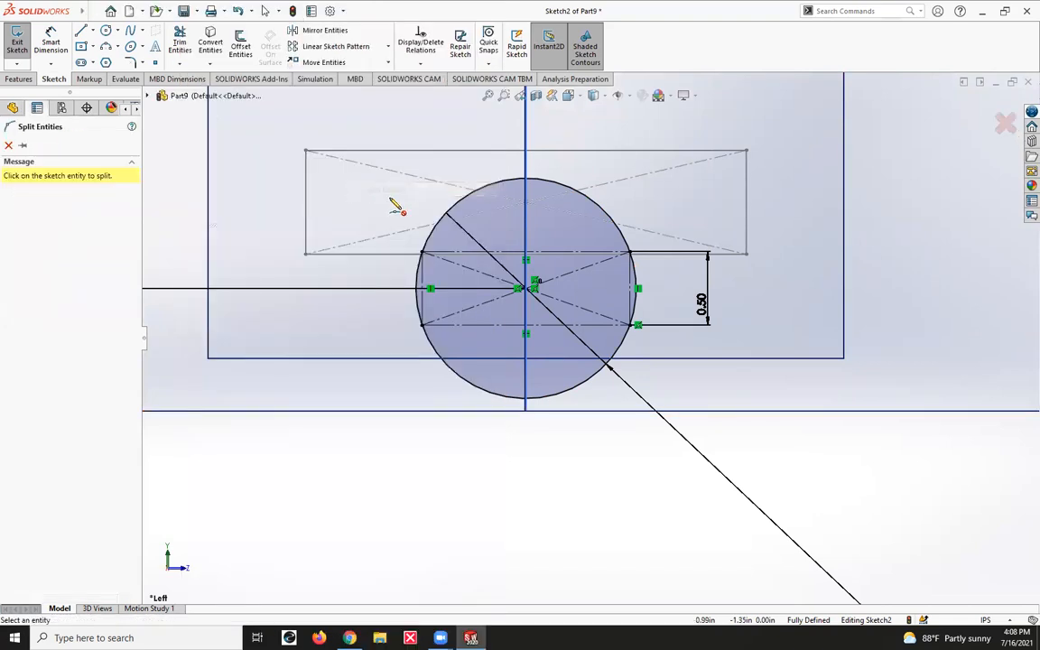
pyautogui.click(622, 236)
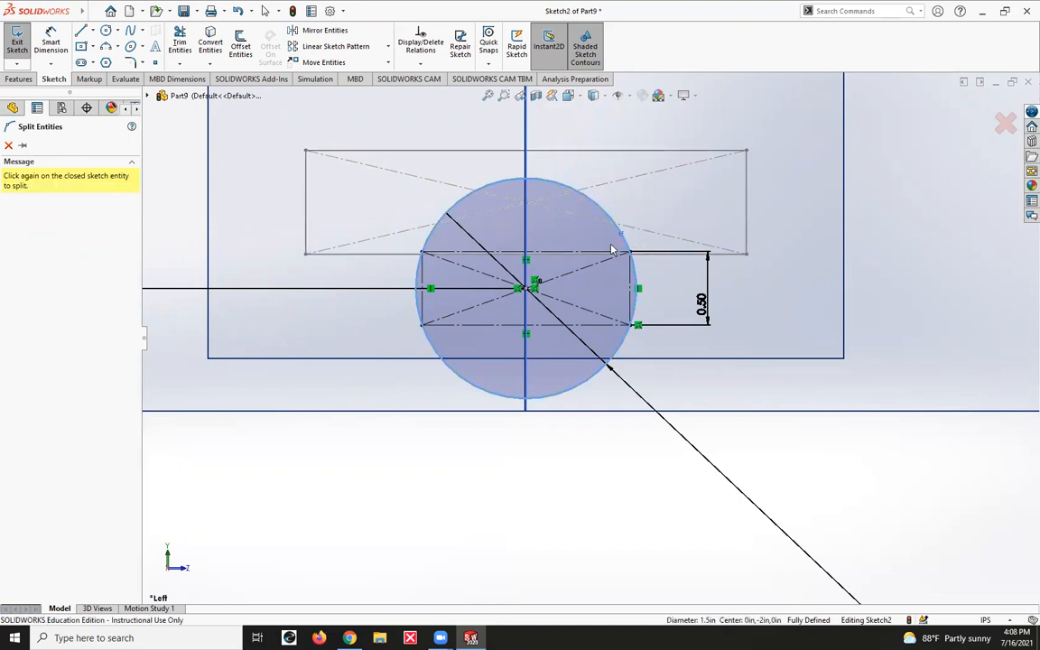
pyautogui.click(431, 241)
pyautogui.click(441, 365)
pyautogui.click(621, 357)
pyautogui.press('Escape')
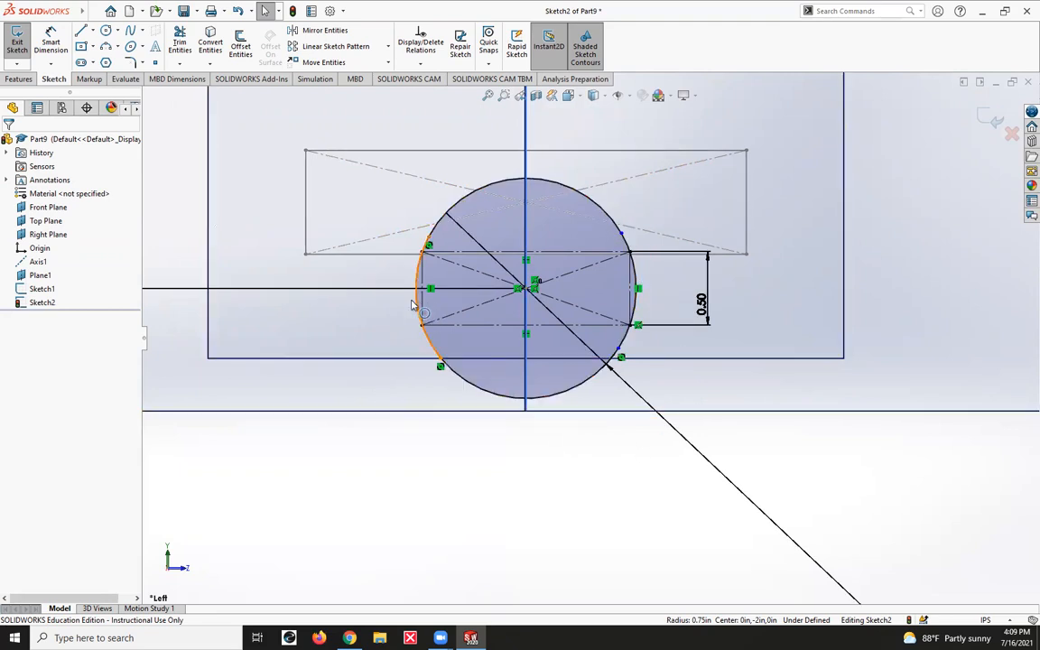
# Make the circle's two left split points coincide with the construction rectangle's upper-left and lower-left corners
pyautogui.click(429, 239)
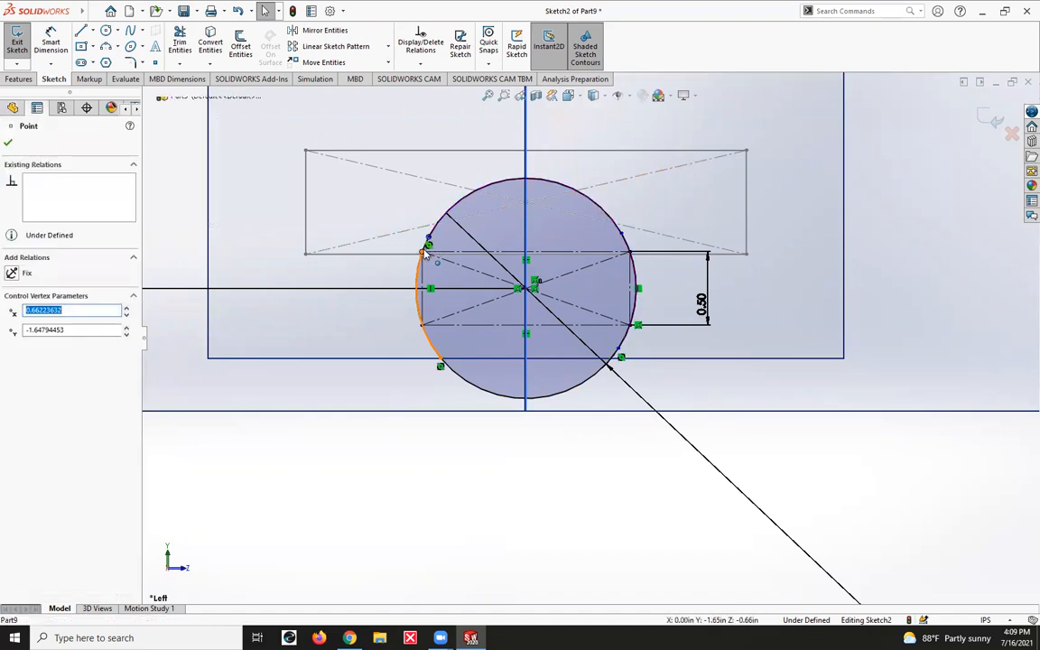
pyautogui.keyDown('ctrl'); pyautogui.click(423, 252); pyautogui.keyUp('ctrl')
pyautogui.click(11, 388)
pyautogui.click(413, 411)
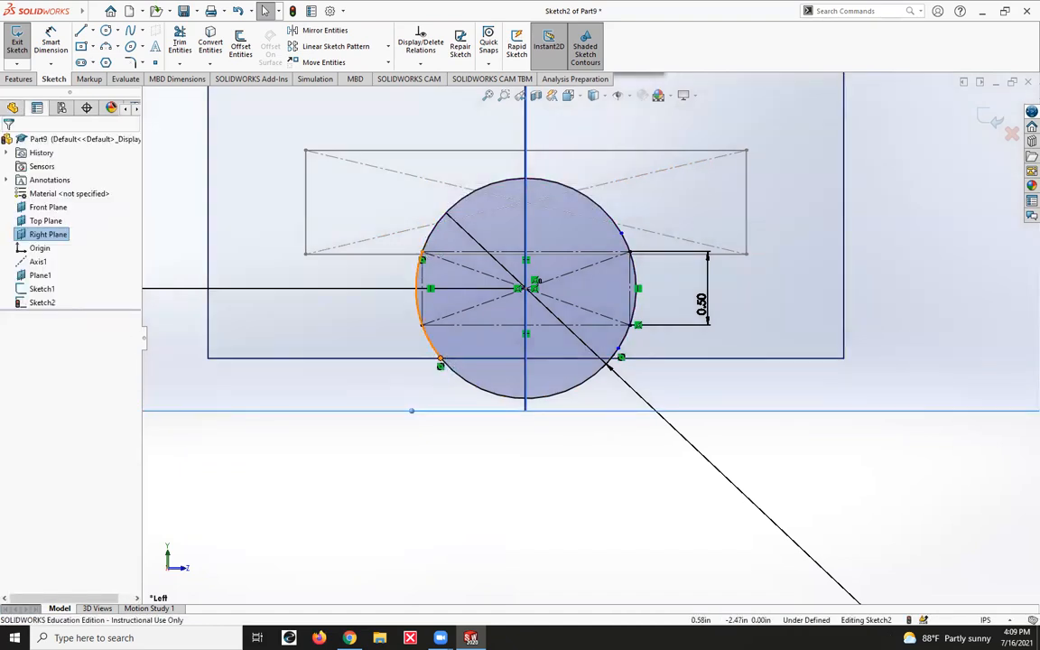
pyautogui.click(439, 356)
pyautogui.keyDown('ctrl'); pyautogui.click(440, 366); pyautogui.keyUp('ctrl')
pyautogui.click(12, 387)
pyautogui.click(569, 480)
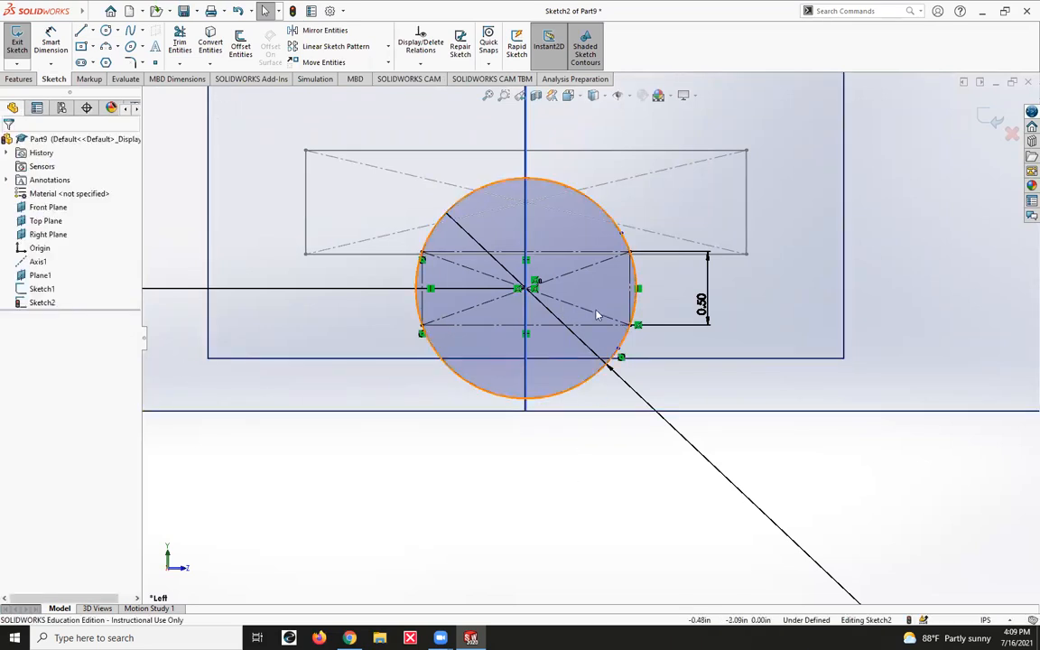
# Merge the circle's two right split points with the construction rectangle's lower-right and upper-right corners and exit the sketch
pyautogui.click(618, 349)
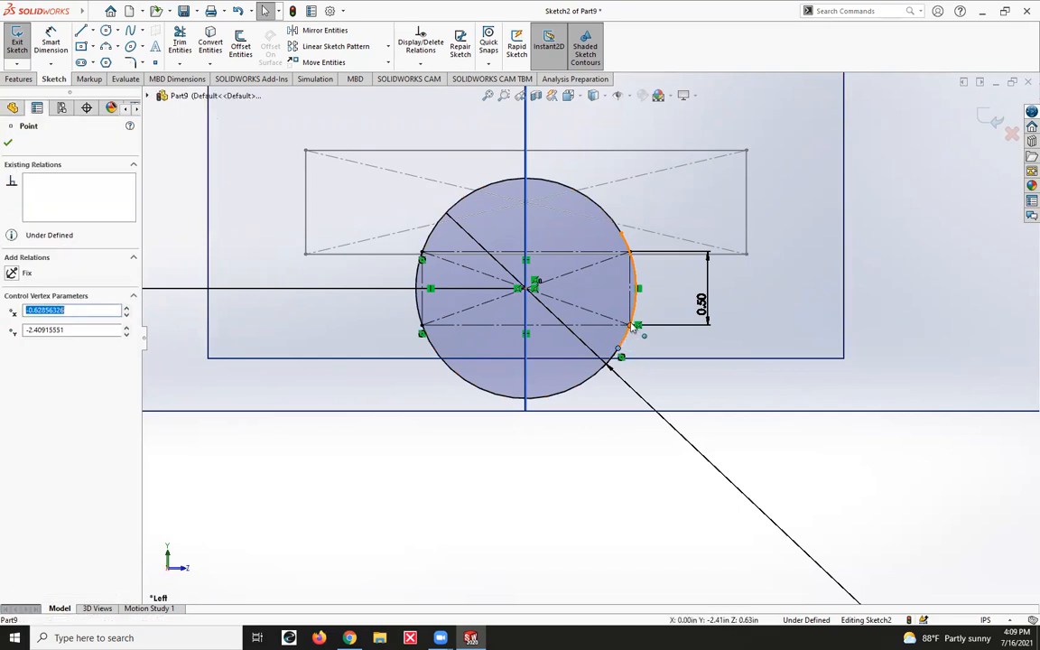
pyautogui.keyDown('ctrl'); pyautogui.click(622, 356); pyautogui.keyUp('ctrl')
pyautogui.click(12, 388)
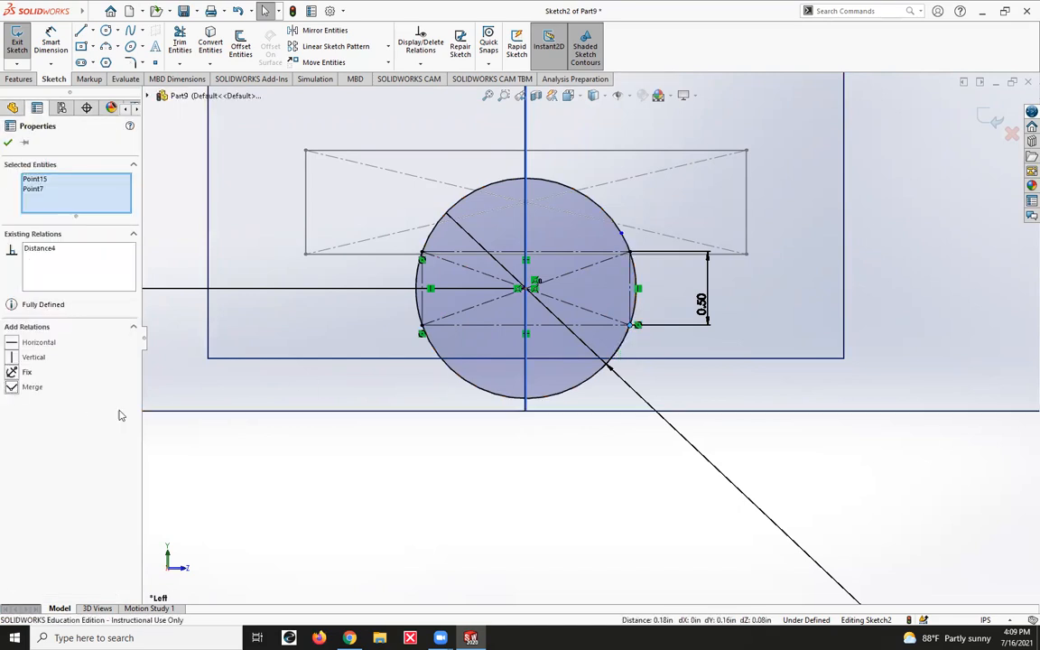
pyautogui.click(622, 234)
pyautogui.keyDown('ctrl'); pyautogui.click(630, 252); pyautogui.keyUp('ctrl')
pyautogui.click(12, 388)
pyautogui.click(495, 476)
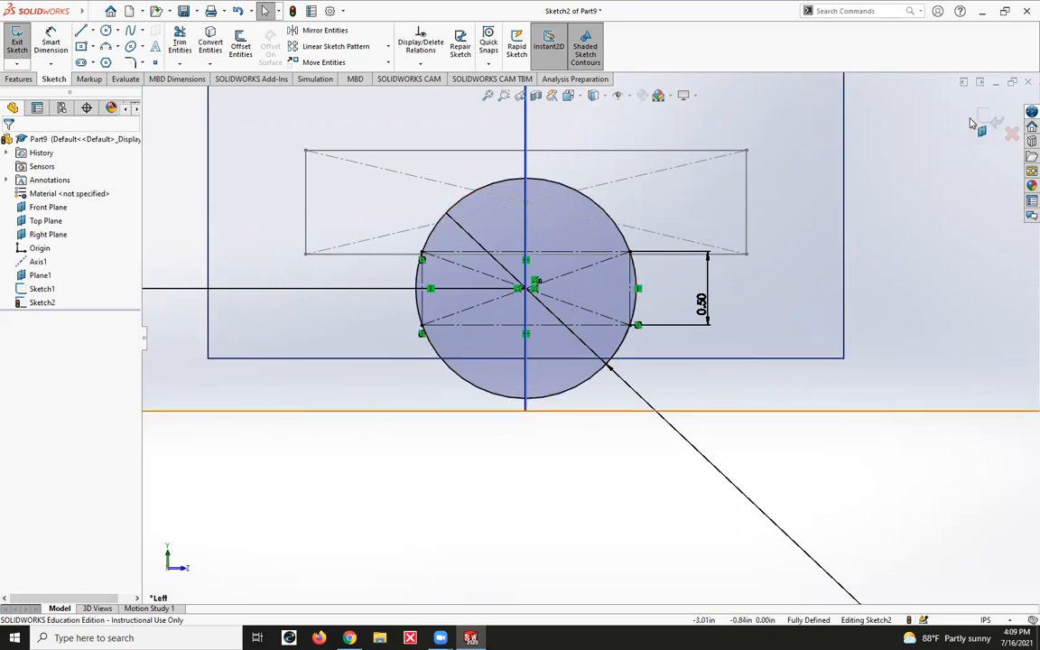
pyautogui.click(984, 127)
# Try a loft between Sketch1 and Sketch2, aligning the circle's connector with the matching rectangle corner
pyautogui.moveTo(392, 425)
pyautogui.mouseDown(button='middle')
pyautogui.moveTo(423, 443)
pyautogui.moveTo(414, 426)
pyautogui.moveTo(430, 430)
pyautogui.mouseUp(button='middle')
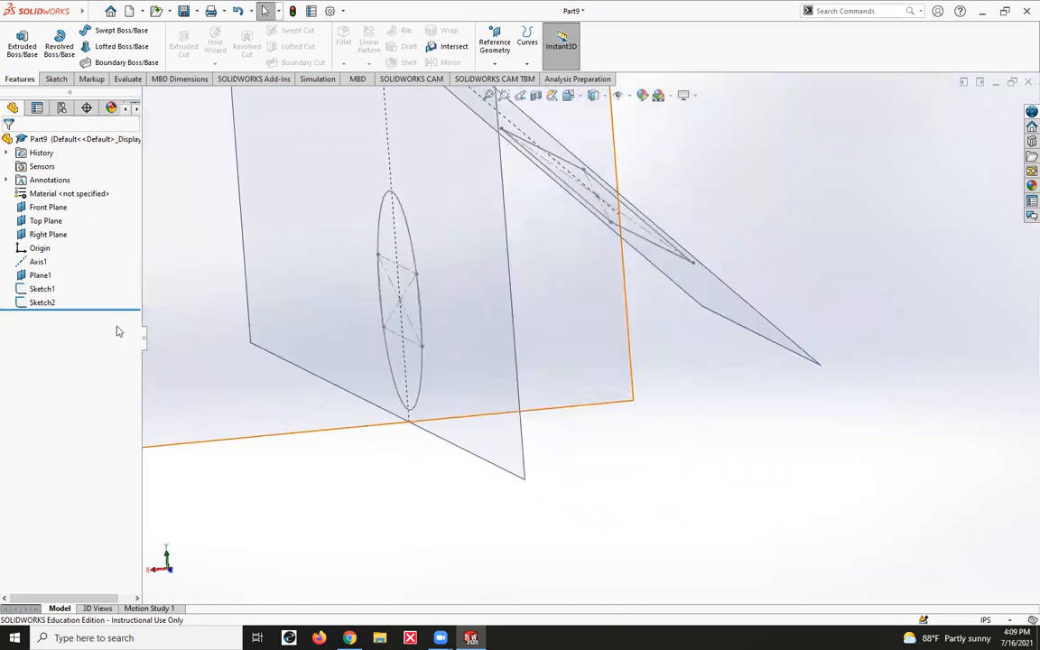
pyautogui.click(29, 291)
pyautogui.keyDown('ctrl'); pyautogui.click(36, 303); pyautogui.keyUp('ctrl')
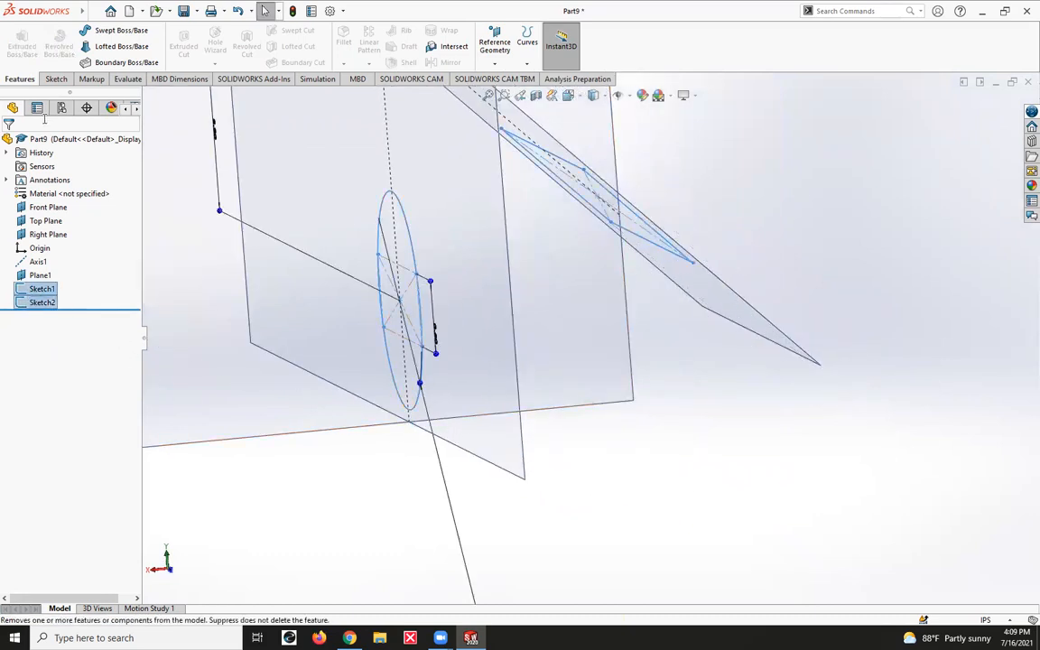
pyautogui.click(121, 47)
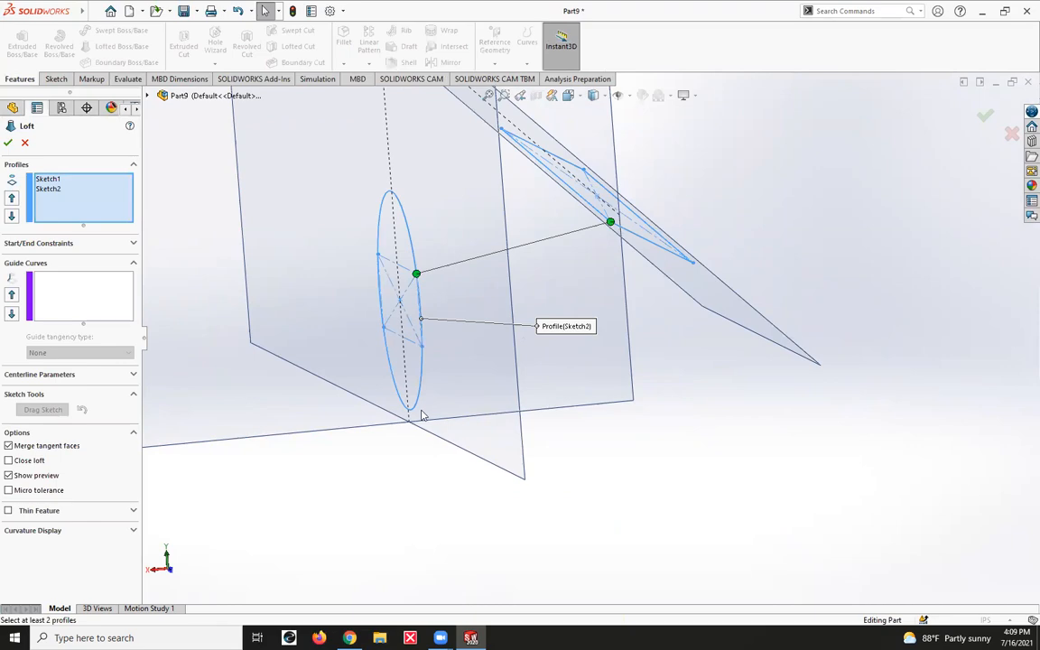
pyautogui.moveTo(439, 538); pyautogui.dragTo(533, 321, button='middle')
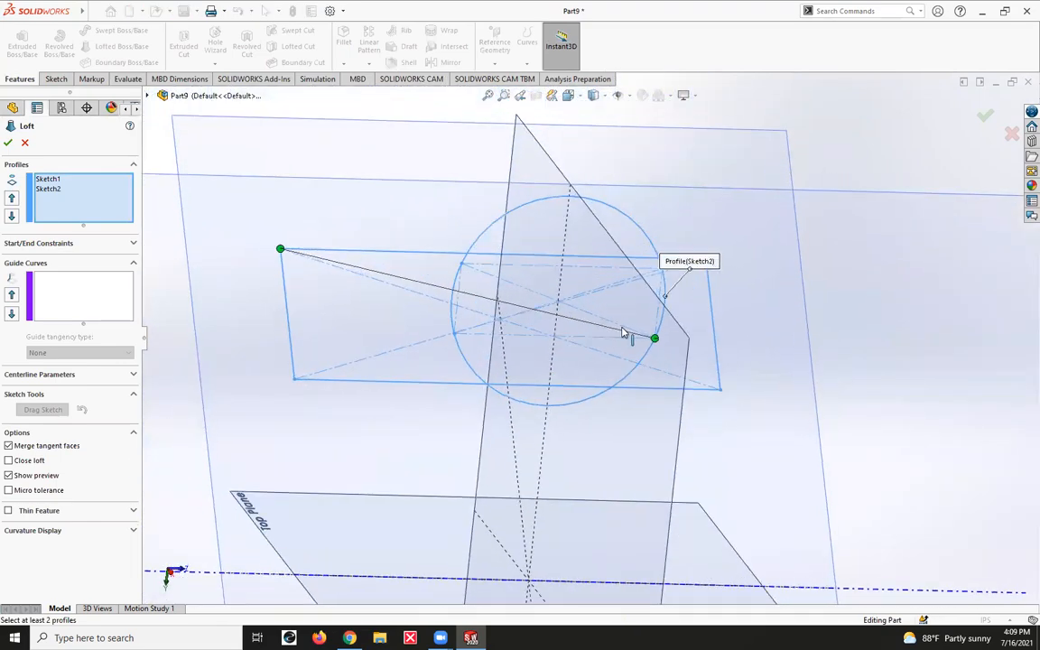
pyautogui.moveTo(654, 341); pyautogui.dragTo(464, 272)
pyautogui.moveTo(754, 408); pyautogui.dragTo(434, 250, button='middle')
pyautogui.moveTo(430, 260)
pyautogui.mouseDown()
pyautogui.moveTo(452, 223)
pyautogui.moveTo(435, 259)
pyautogui.mouseUp()
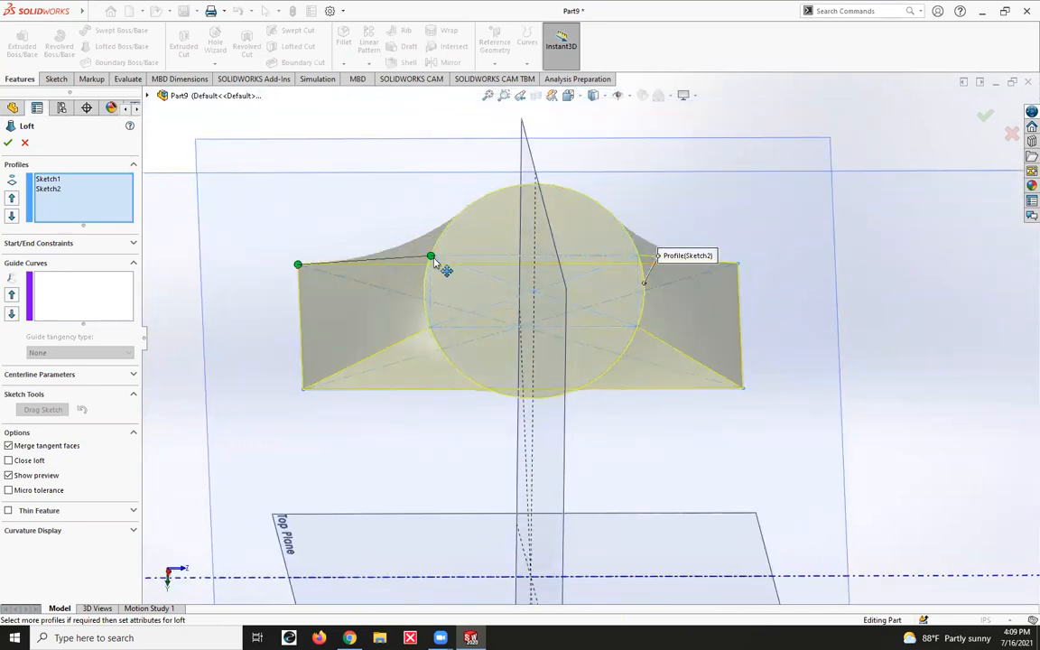
pyautogui.moveTo(478, 416); pyautogui.dragTo(448, 420, button='middle')
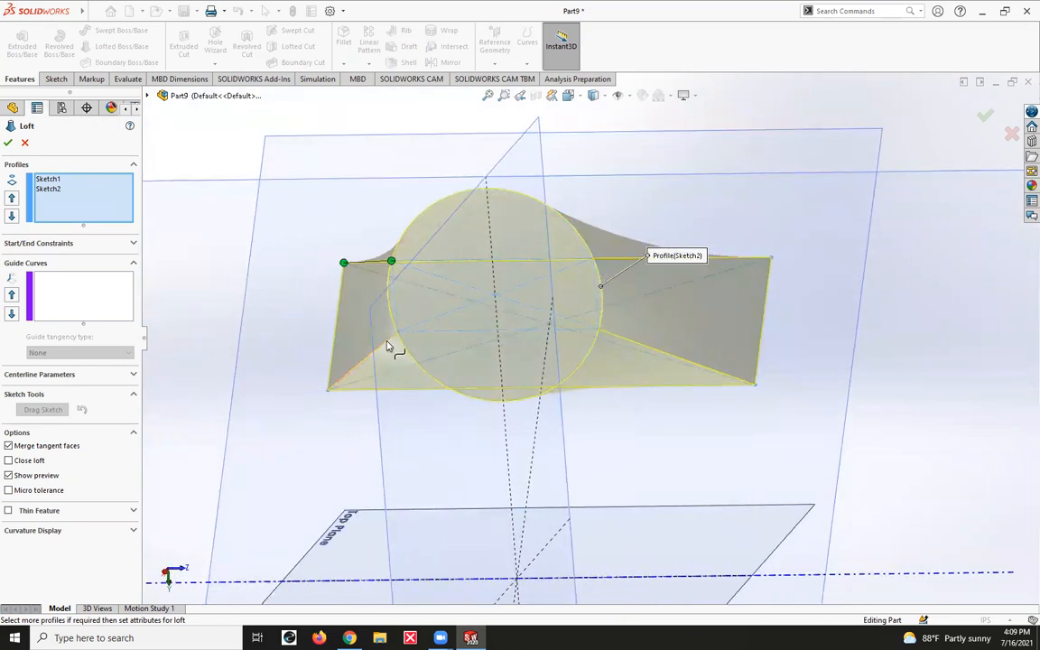
pyautogui.moveTo(393, 376); pyautogui.dragTo(554, 343, button='middle')
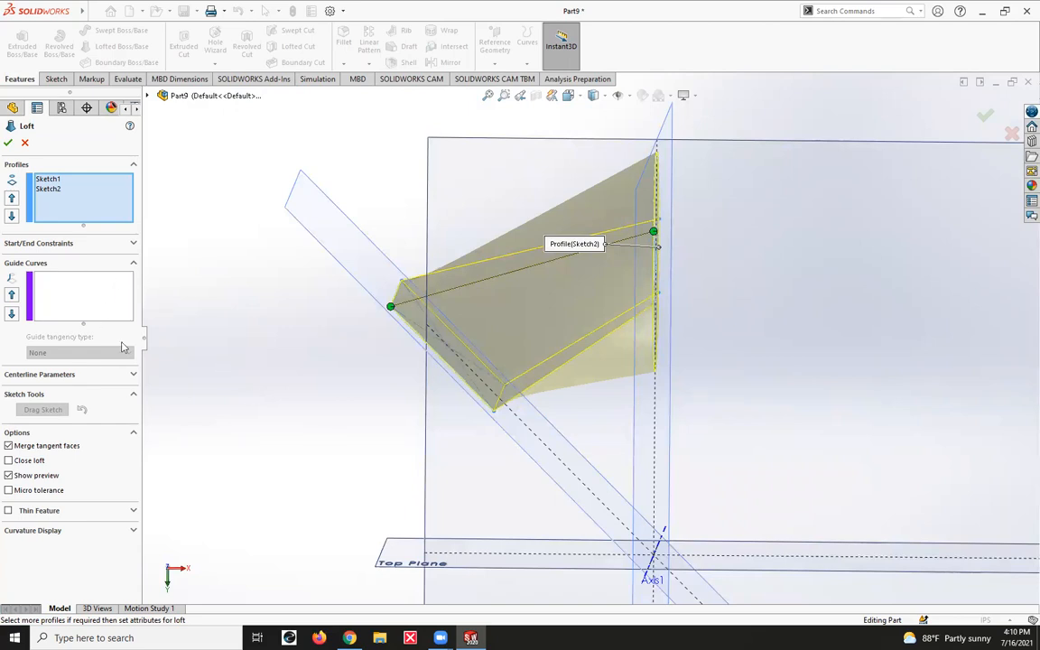
pyautogui.click(26, 143)
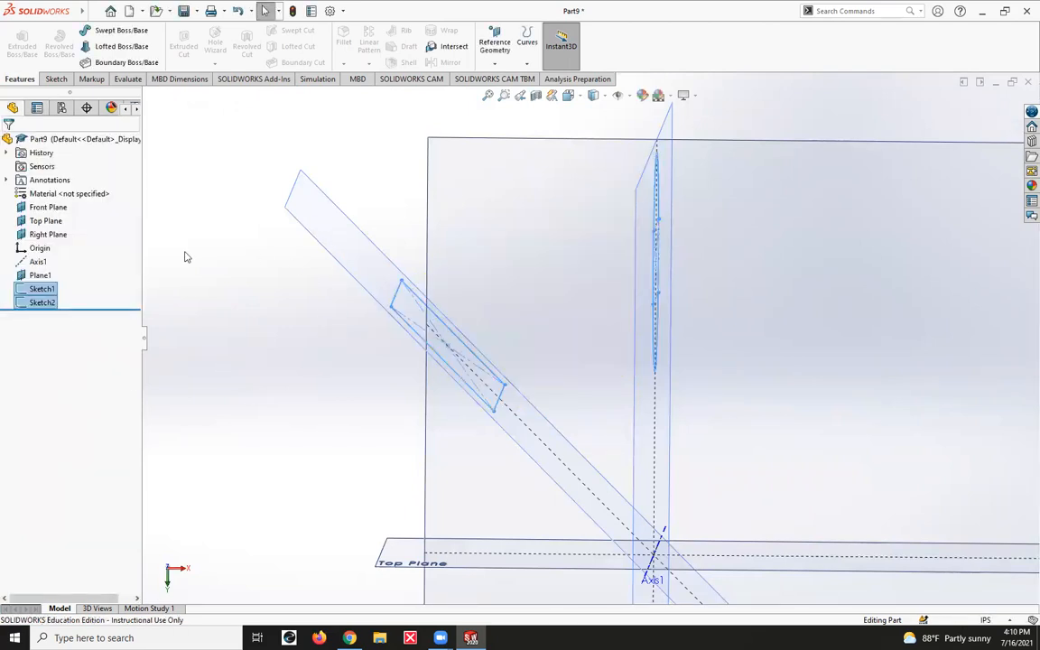
# Create a reference plane through one split point of the circle and the two end points of the rectangular profile's short side facing it
pyautogui.moveTo(439, 372); pyautogui.dragTo(687, 199, button='middle')
pyautogui.moveTo(685, 362); pyautogui.dragTo(706, 344, button='middle')
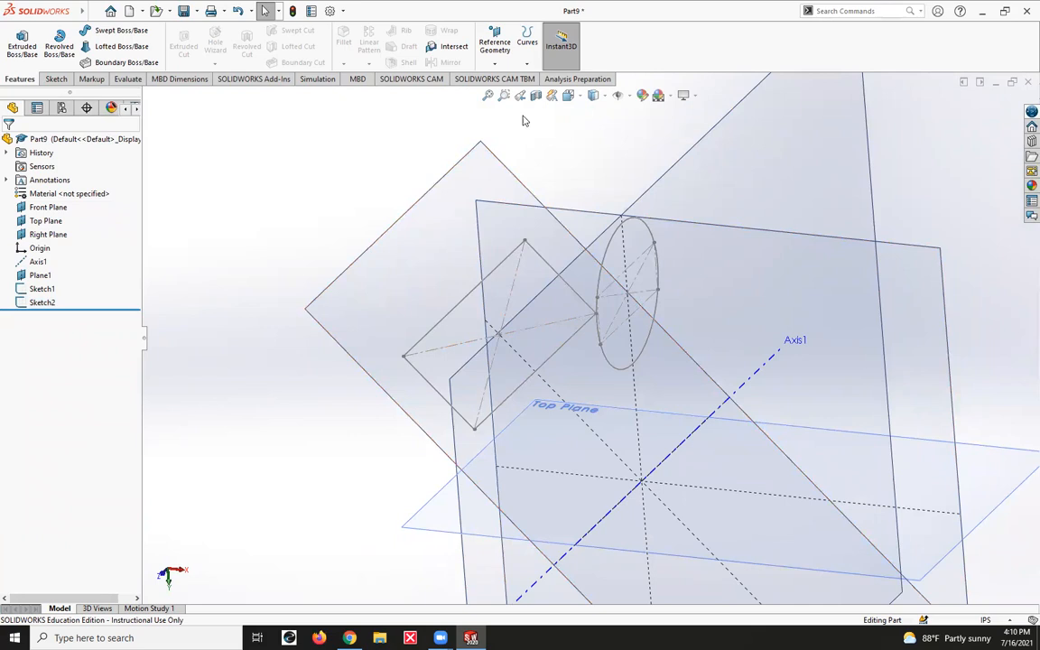
pyautogui.click(502, 56)
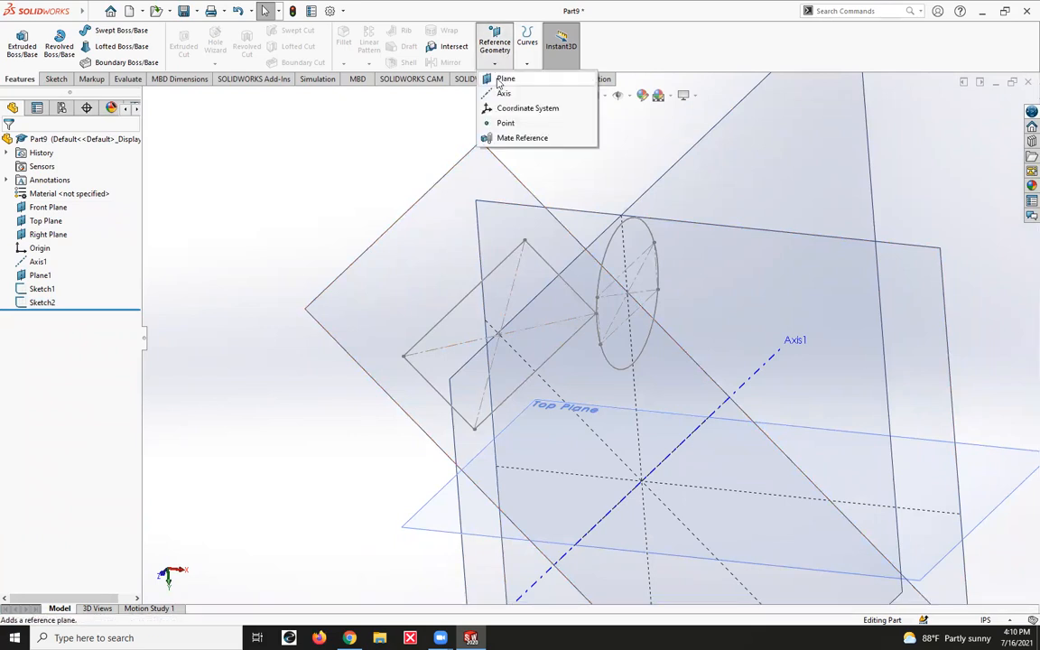
pyautogui.click(504, 83)
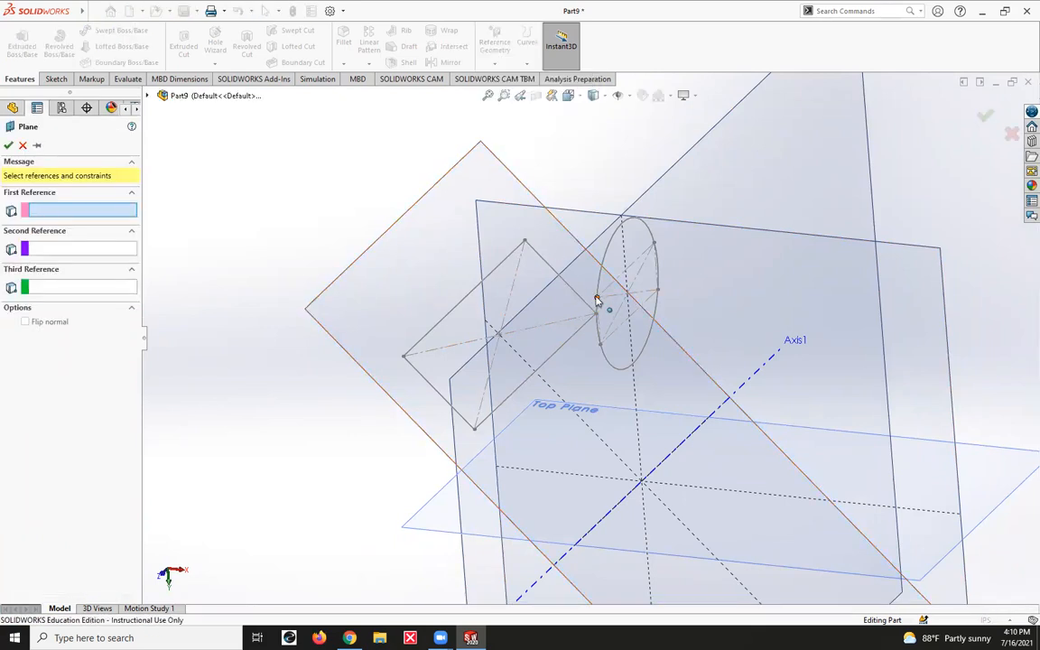
pyautogui.click(597, 301)
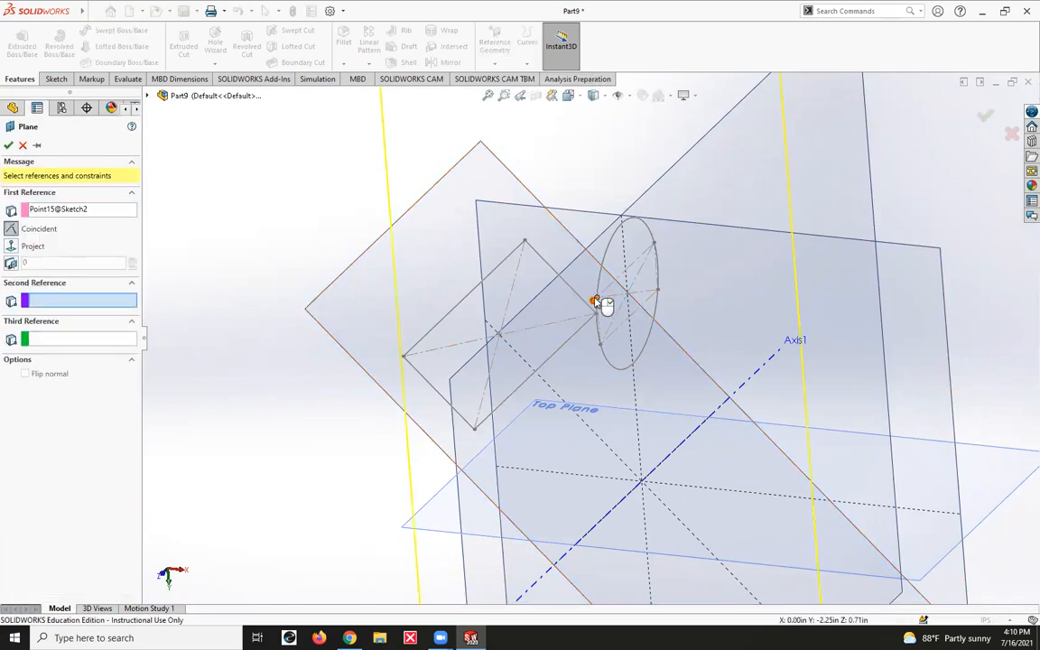
pyautogui.click(404, 359)
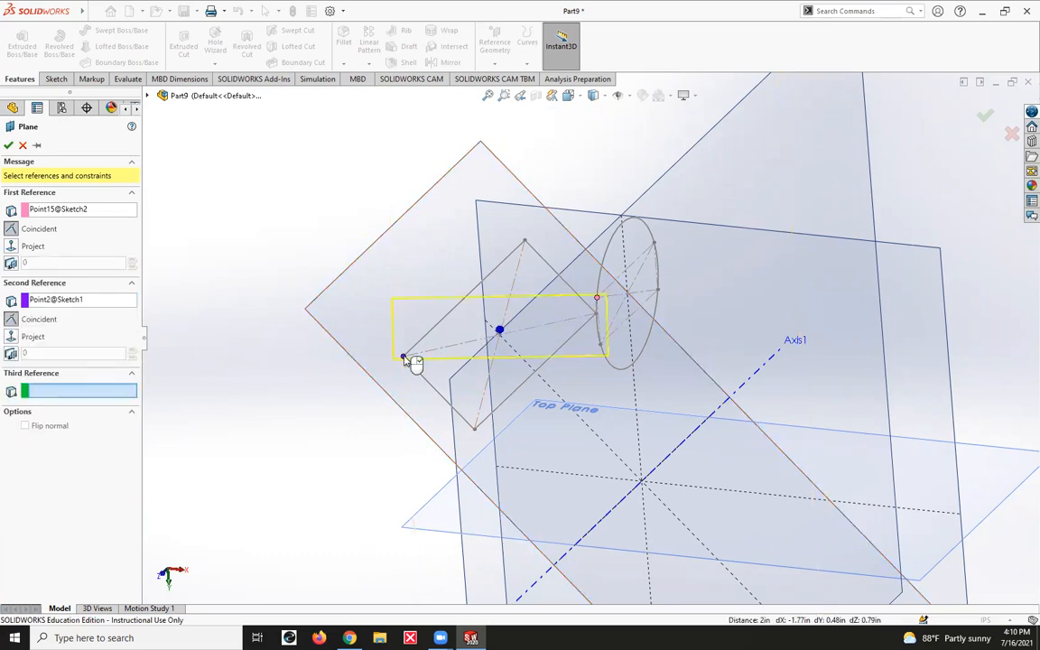
pyautogui.click(475, 432)
pyautogui.moveTo(464, 525)
pyautogui.mouseDown(button='middle')
pyautogui.moveTo(521, 483)
pyautogui.moveTo(606, 471)
pyautogui.moveTo(674, 446)
pyautogui.moveTo(703, 456)
pyautogui.moveTo(680, 435)
pyautogui.moveTo(638, 427)
pyautogui.mouseUp(button='middle')
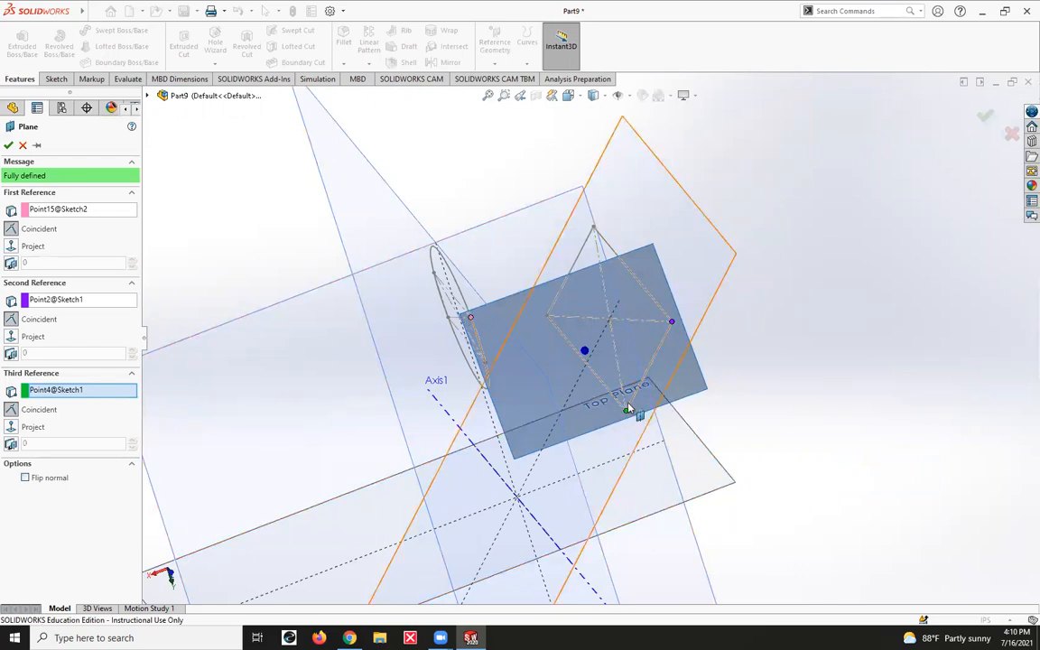
pyautogui.moveTo(648, 316)
pyautogui.mouseDown(button='middle')
pyautogui.moveTo(699, 298)
pyautogui.moveTo(643, 311)
pyautogui.mouseUp(button='middle')
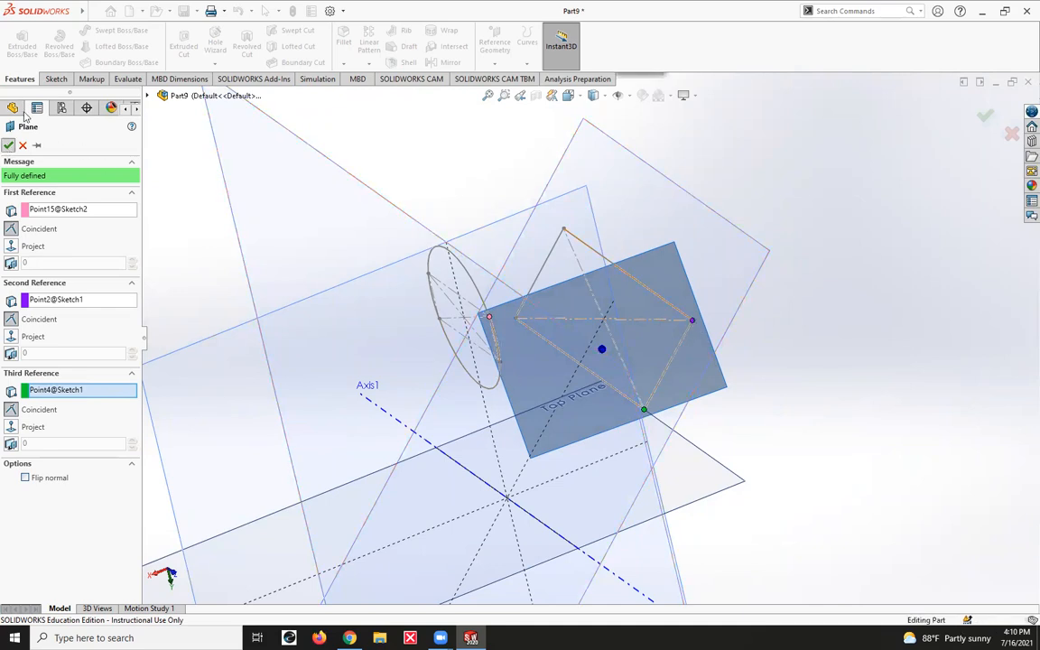
pyautogui.click(8, 144)
# Sketch a three-point arc on the new plane from the circle's split point to the matching rectangle corner and exit the sketch
pyautogui.click(56, 80)
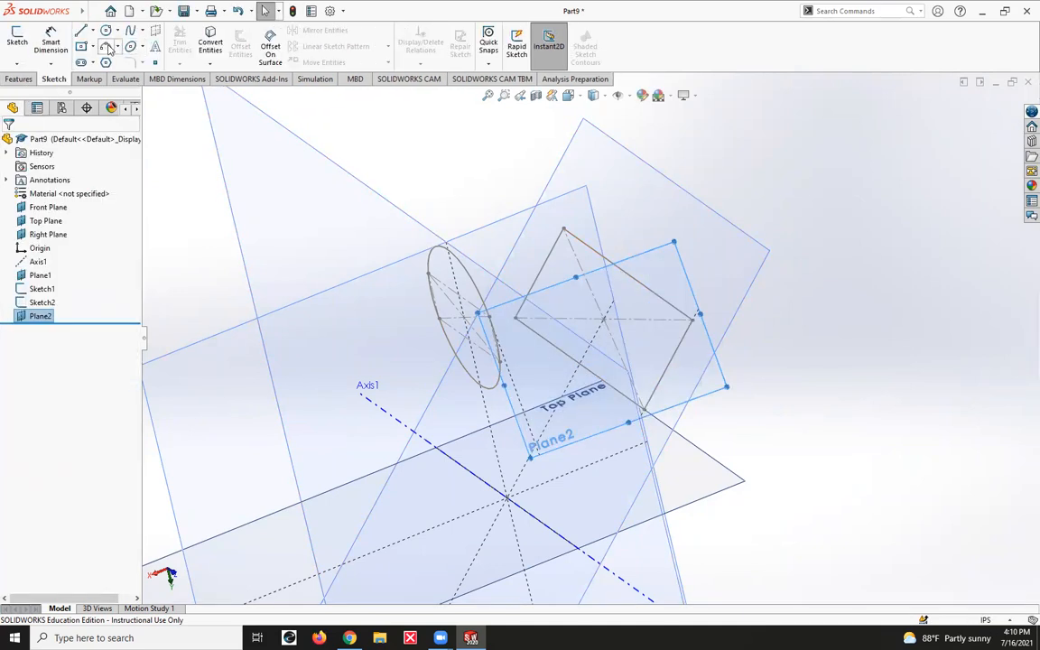
pyautogui.click(107, 47)
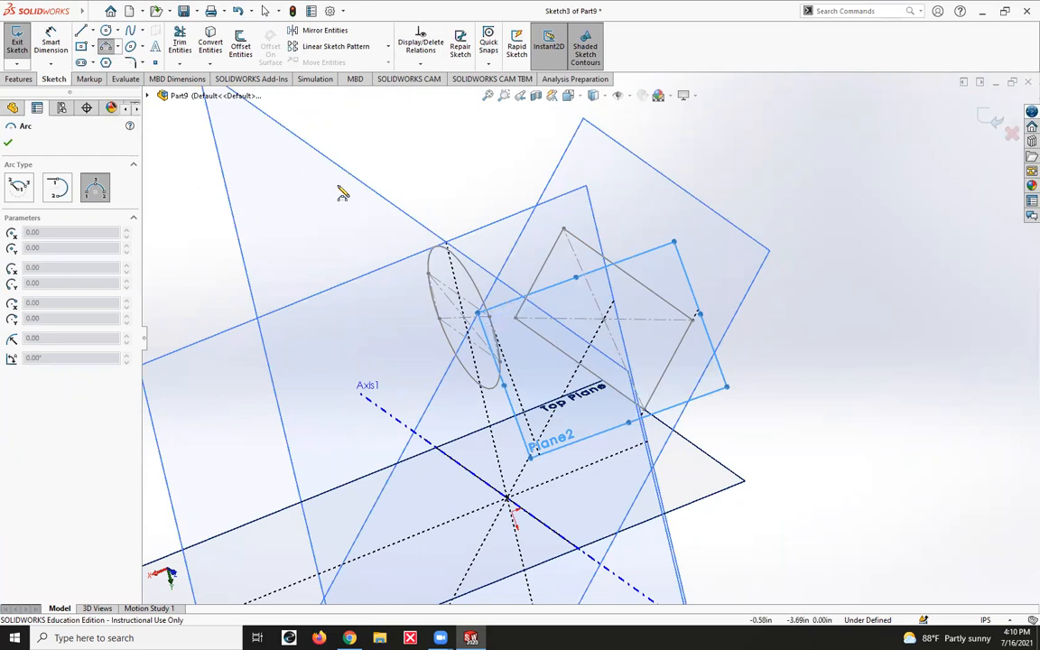
pyautogui.scroll(-2, 522, 324)
pyautogui.click(486, 323)
pyautogui.moveTo(777, 354); pyautogui.dragTo(751, 343, button='middle')
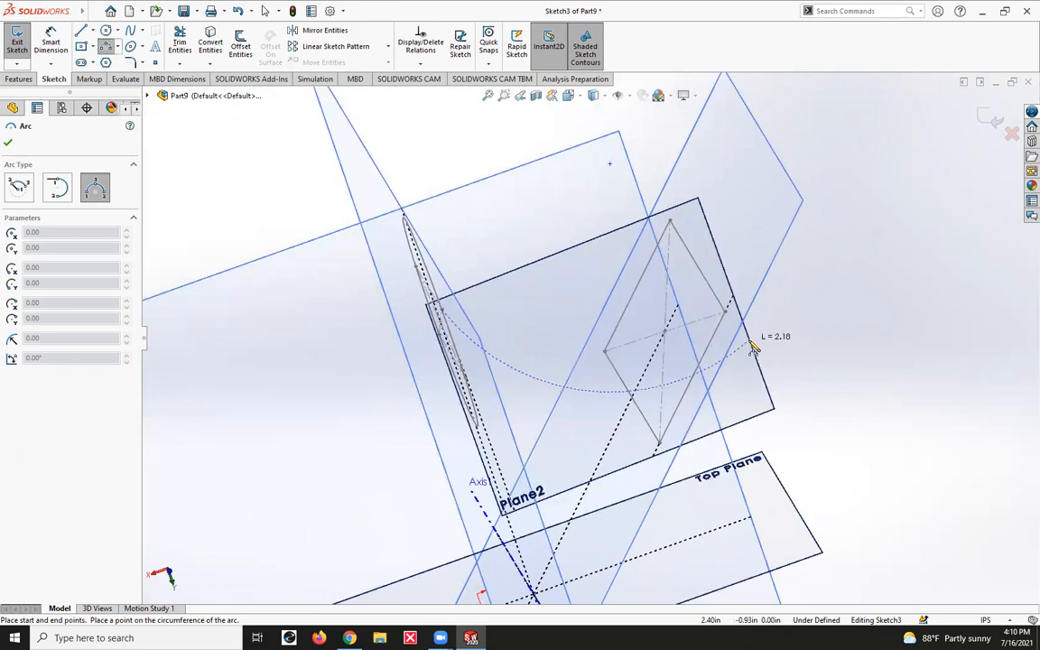
pyautogui.click(726, 310)
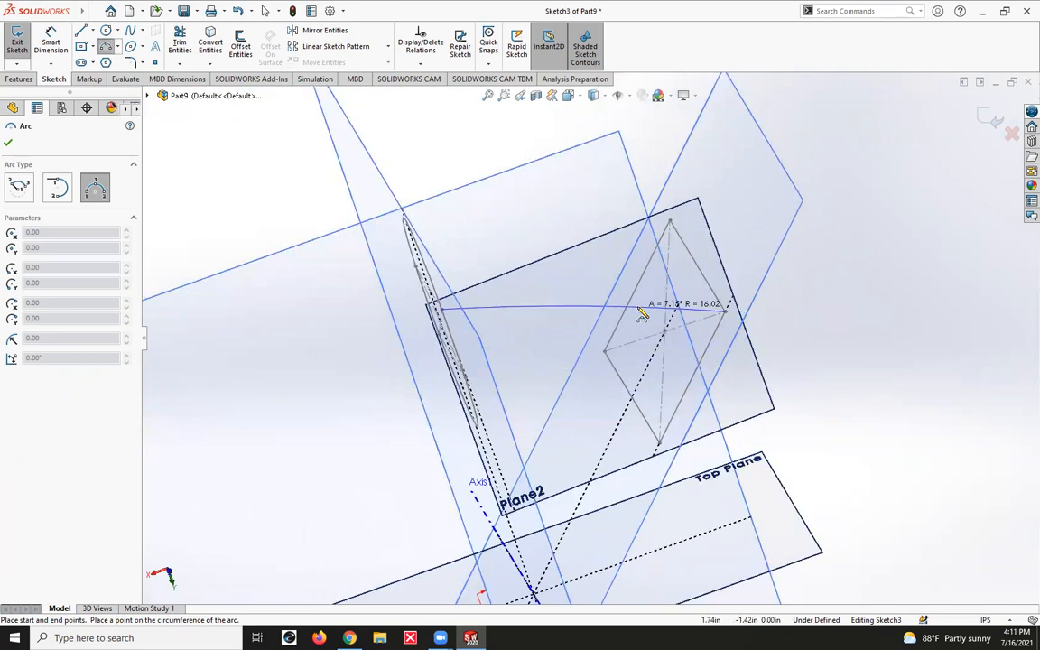
pyautogui.click(643, 300)
pyautogui.press('Escape')
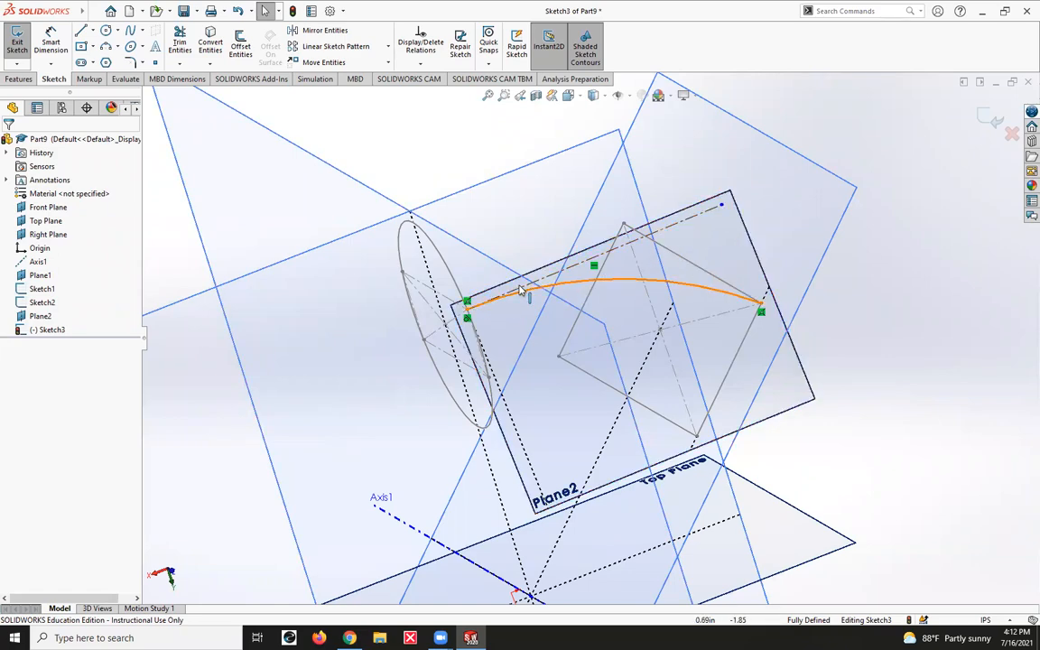
pyautogui.moveTo(825, 288); pyautogui.dragTo(887, 136, button='middle')
pyautogui.click(993, 118)
# Create a second reference plane through the circle's other split point on the same side and the same two rectangle corners
pyautogui.moveTo(708, 458)
pyautogui.mouseDown(button='middle')
pyautogui.moveTo(671, 397)
pyautogui.moveTo(748, 408)
pyautogui.moveTo(743, 416)
pyautogui.mouseUp(button='middle')
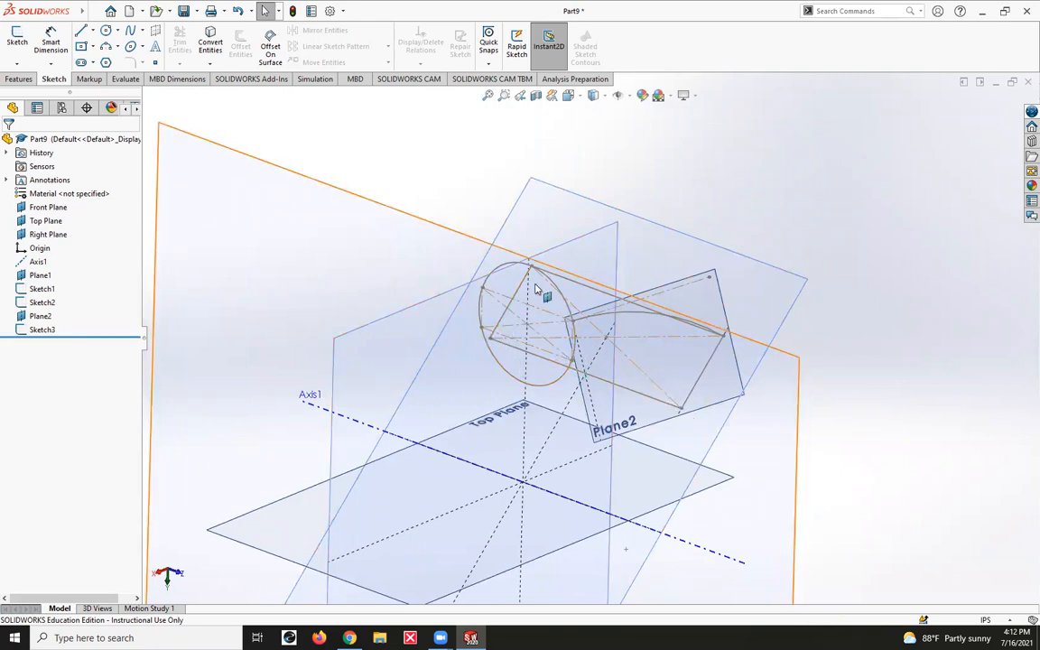
pyautogui.click(18, 78)
pyautogui.click(495, 41)
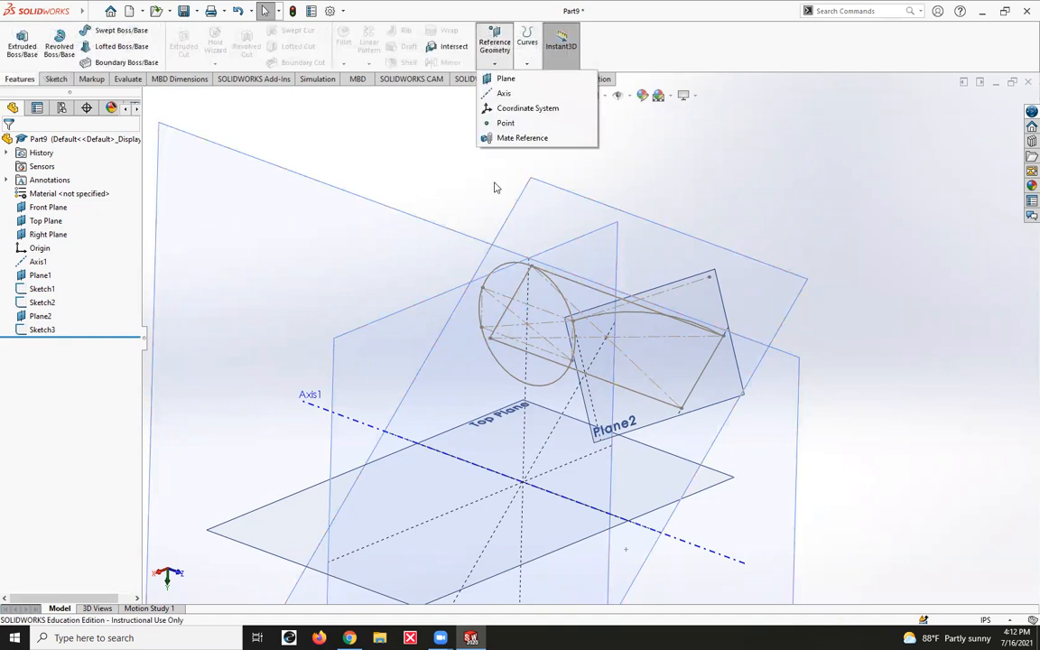
pyautogui.click(503, 78)
pyautogui.click(574, 362)
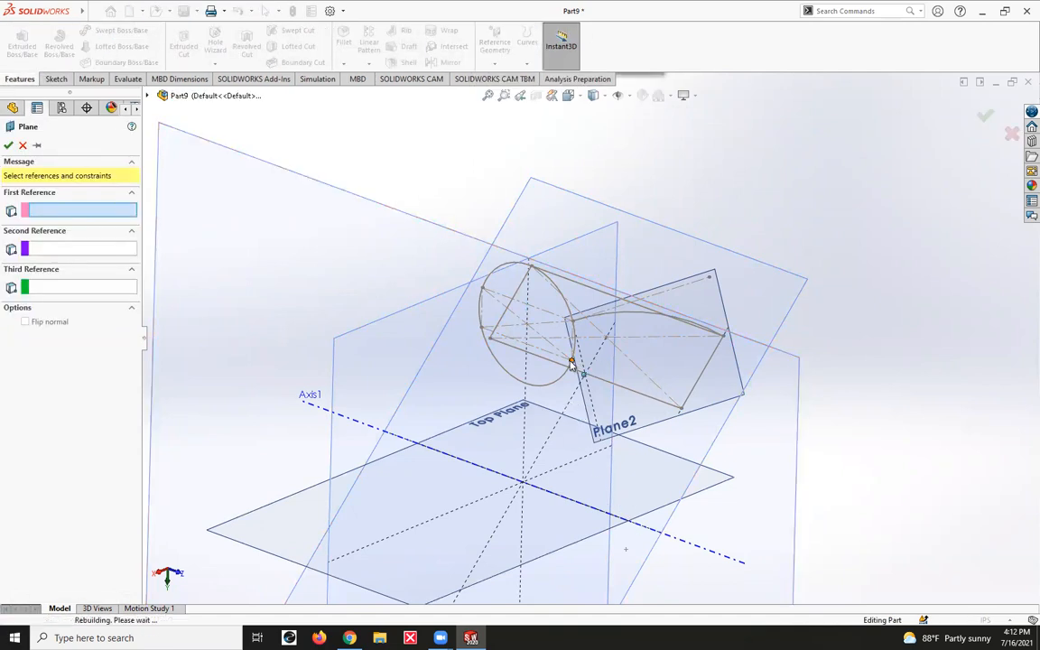
pyautogui.click(681, 411)
pyautogui.click(724, 336)
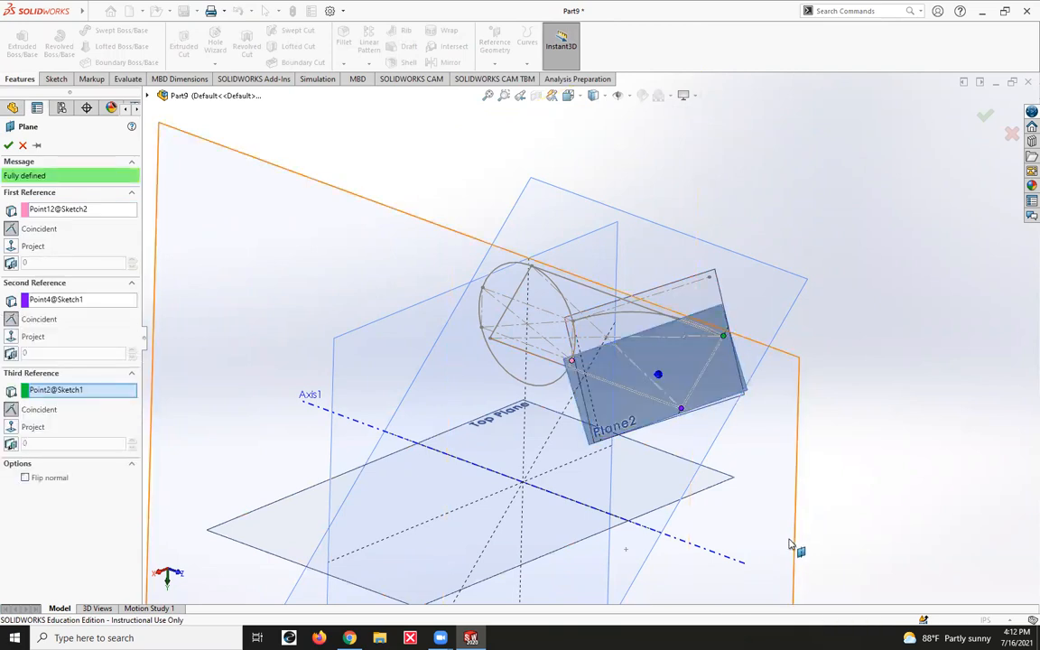
pyautogui.moveTo(719, 402); pyautogui.dragTo(880, 415, button='middle')
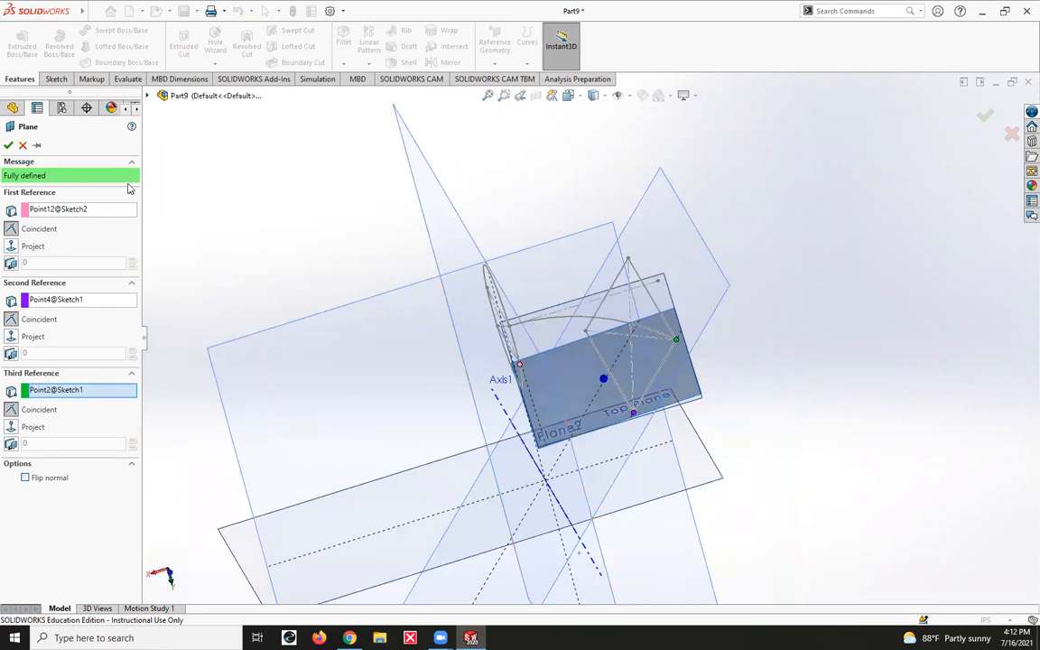
pyautogui.click(9, 146)
pyautogui.click(54, 80)
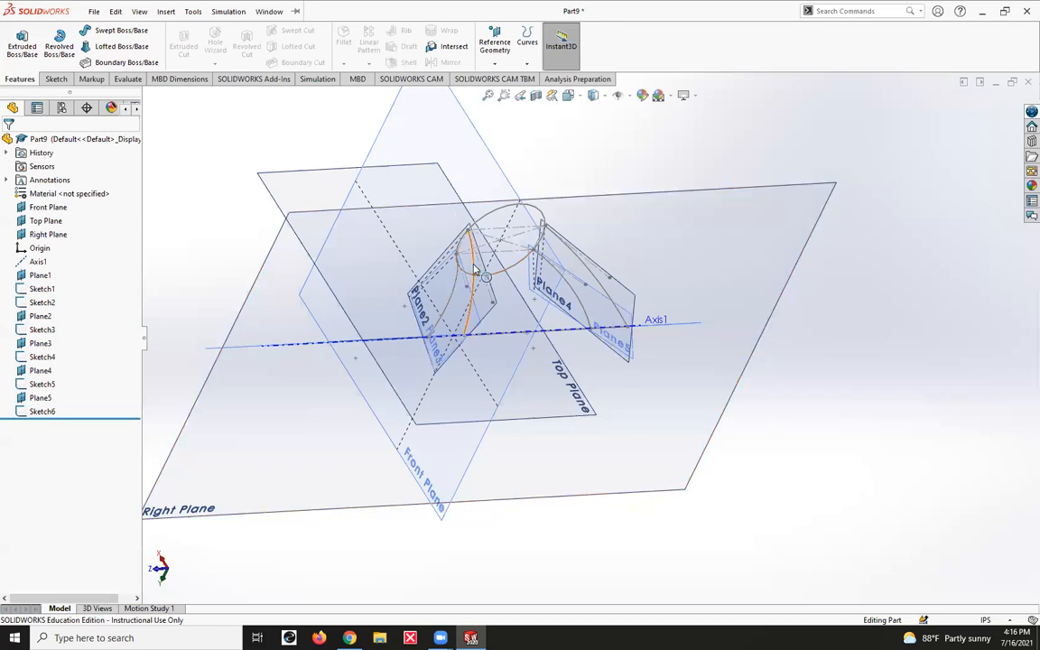
# Hide all reference planes so only the profiles, arc sketches and axis are displayed
pyautogui.click(630, 95)
pyautogui.click(620, 113)
pyautogui.moveTo(484, 409); pyautogui.dragTo(593, 414, button='middle')
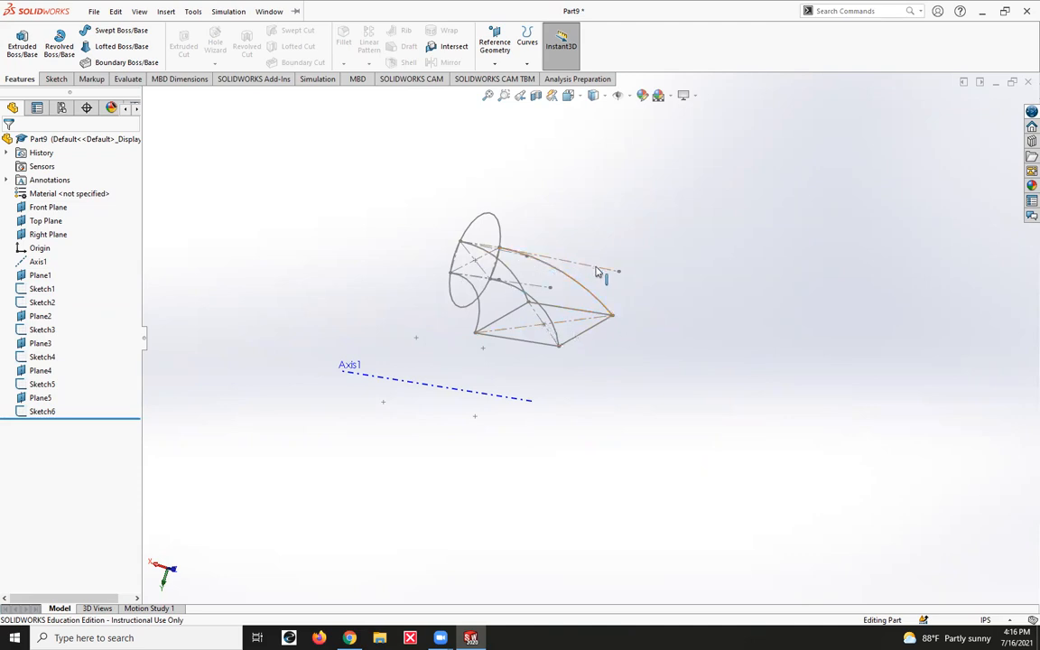
pyautogui.moveTo(554, 312); pyautogui.dragTo(437, 329, button='middle')
pyautogui.scroll(-3, 443, 302)
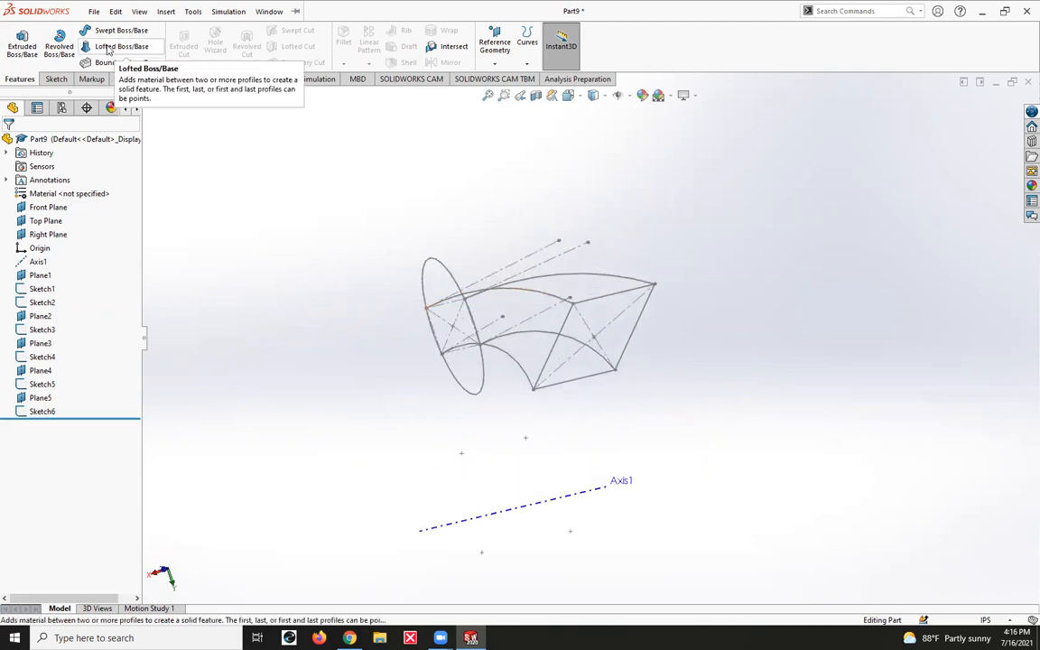
# Start a loft between the four-arc circular profile and the rectangular profile
pyautogui.click(107, 48)
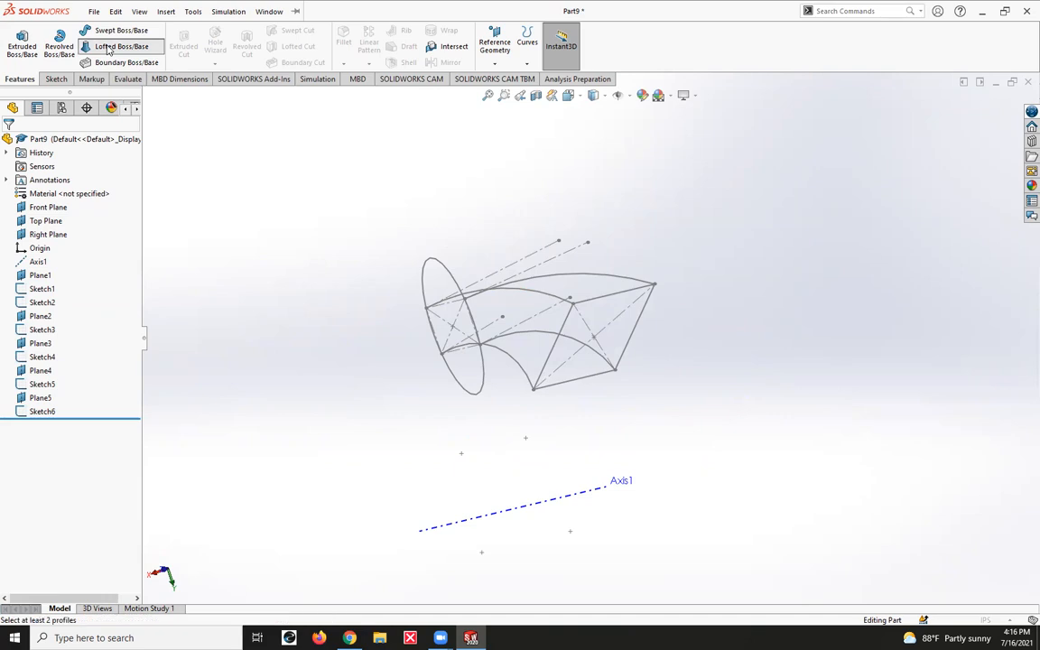
pyautogui.click(431, 264)
pyautogui.click(611, 301)
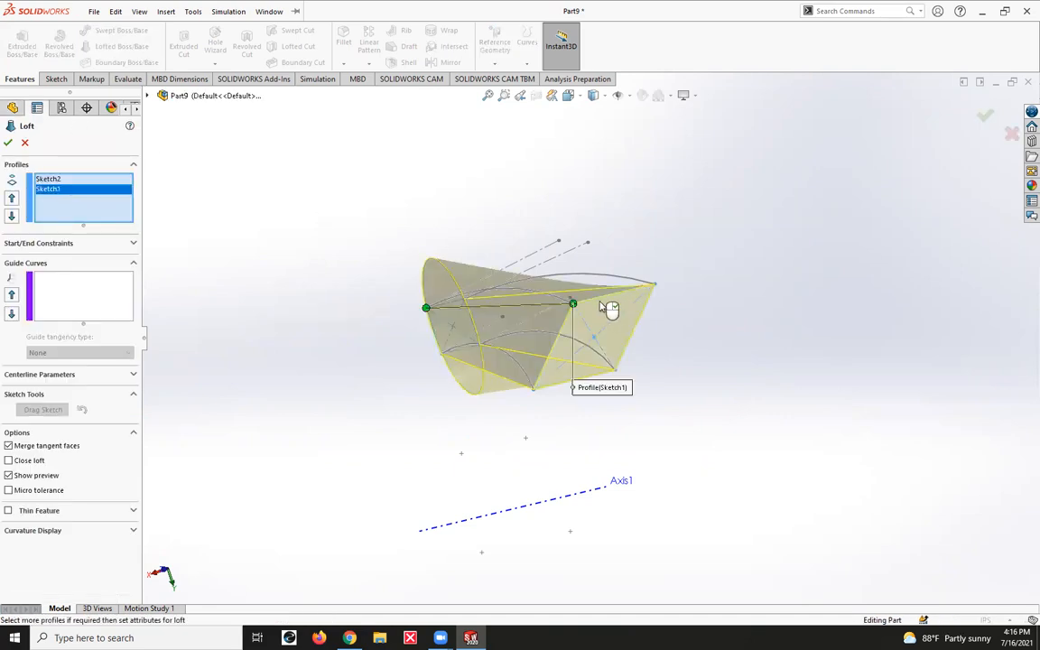
# Add the four arc sketches joining the profile corners as guide curves of the loft
pyautogui.moveTo(450, 452); pyautogui.dragTo(679, 418, button='middle')
pyautogui.click(58, 295)
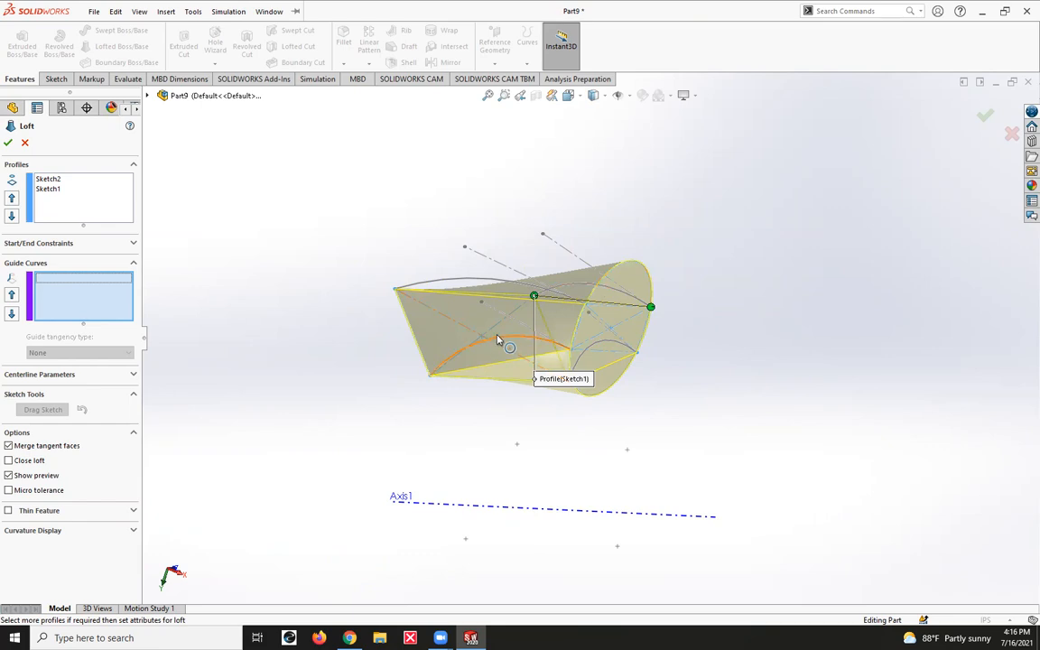
pyautogui.click(497, 288)
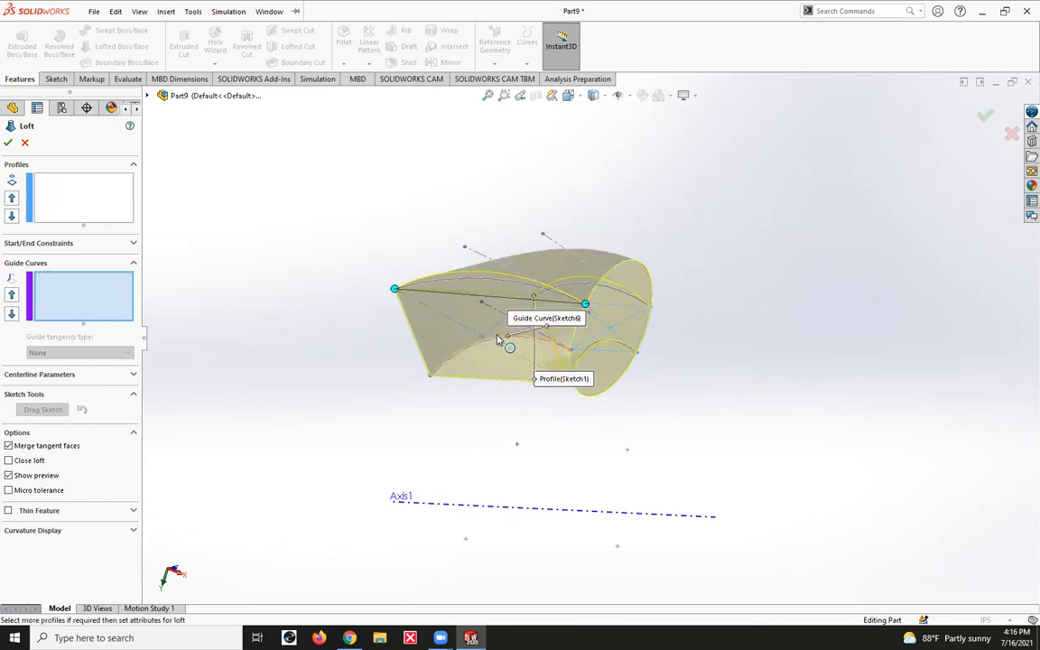
pyautogui.click(496, 285)
pyautogui.moveTo(739, 332); pyautogui.dragTo(583, 302, button='middle')
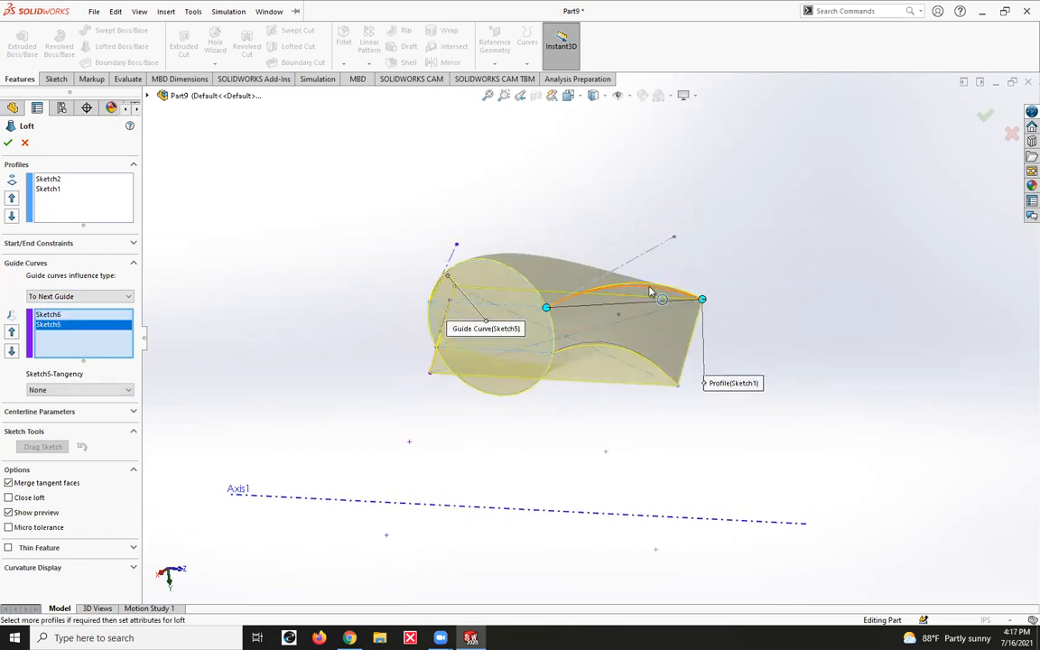
pyautogui.click(632, 351)
pyautogui.click(632, 354)
pyautogui.moveTo(636, 362)
pyautogui.mouseDown(button='middle')
pyautogui.moveTo(557, 460)
pyautogui.moveTo(666, 408)
pyautogui.moveTo(708, 441)
pyautogui.moveTo(521, 310)
pyautogui.moveTo(670, 346)
pyautogui.moveTo(657, 367)
pyautogui.moveTo(650, 357)
pyautogui.mouseUp(button='middle')
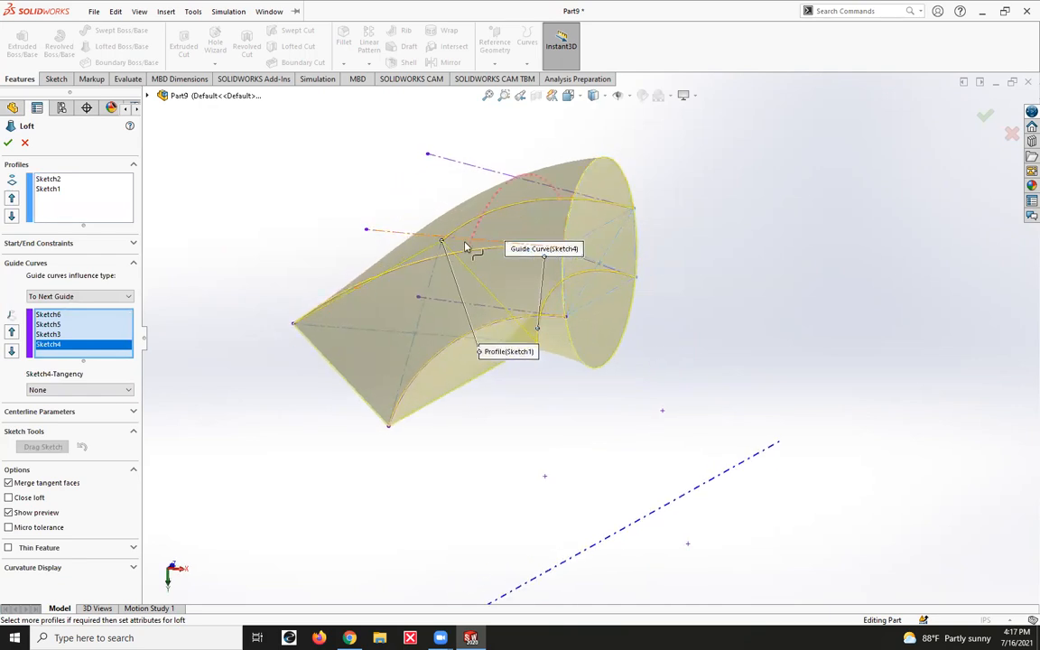
pyautogui.moveTo(730, 278); pyautogui.dragTo(606, 355, button='middle')
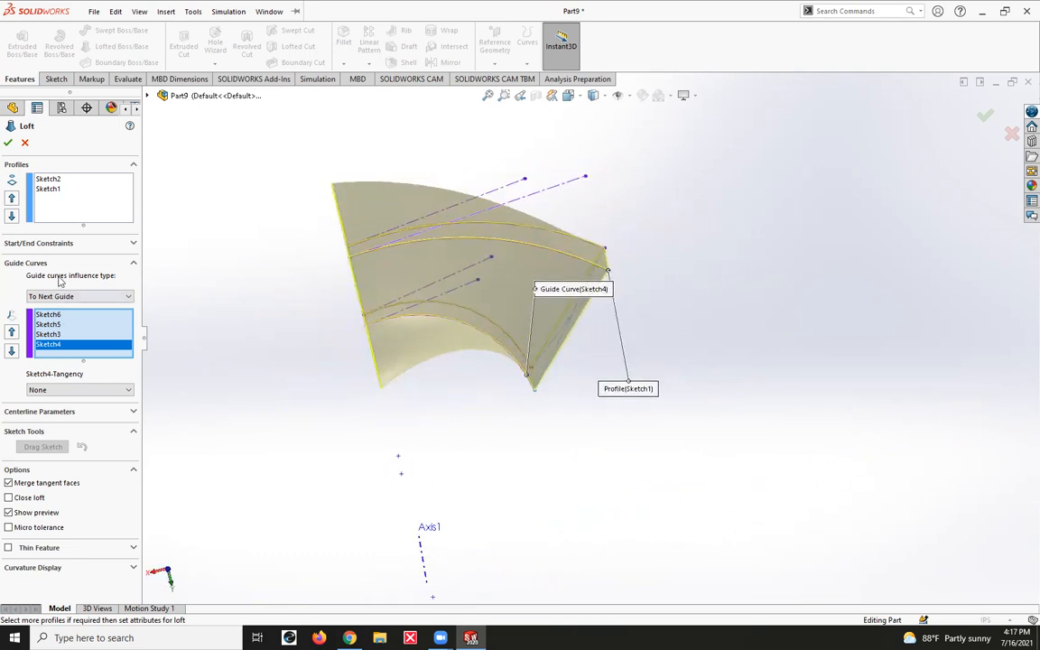
# Set the loft's start constraint at the circular profile to Normal To Profile
pyautogui.click(55, 245)
pyautogui.click(74, 300)
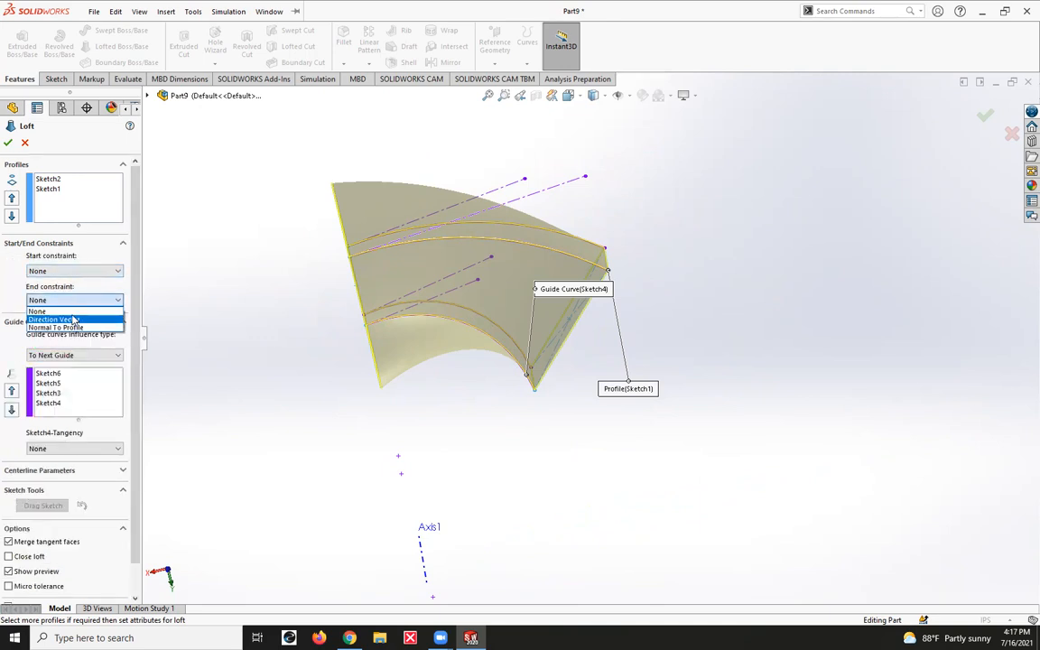
pyautogui.click(78, 276)
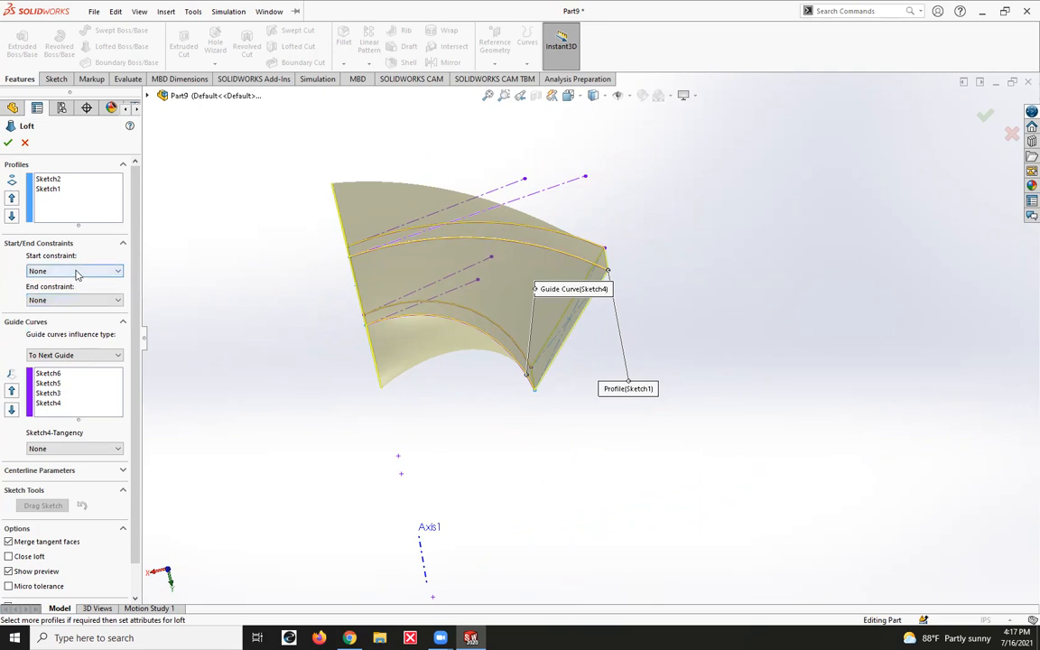
pyautogui.click(63, 180)
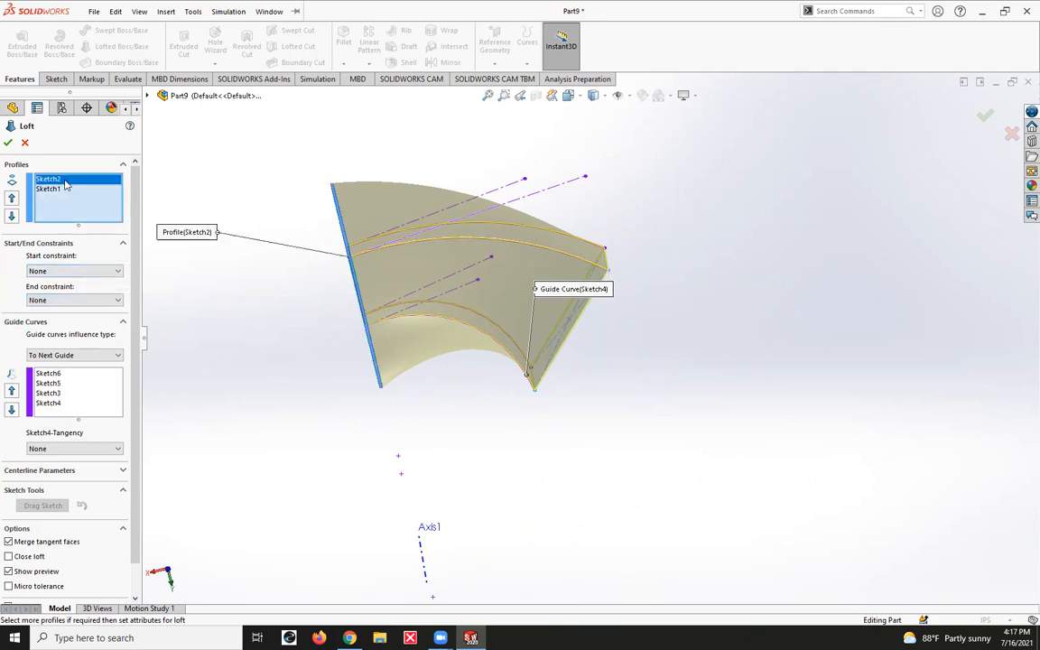
pyautogui.click(74, 272)
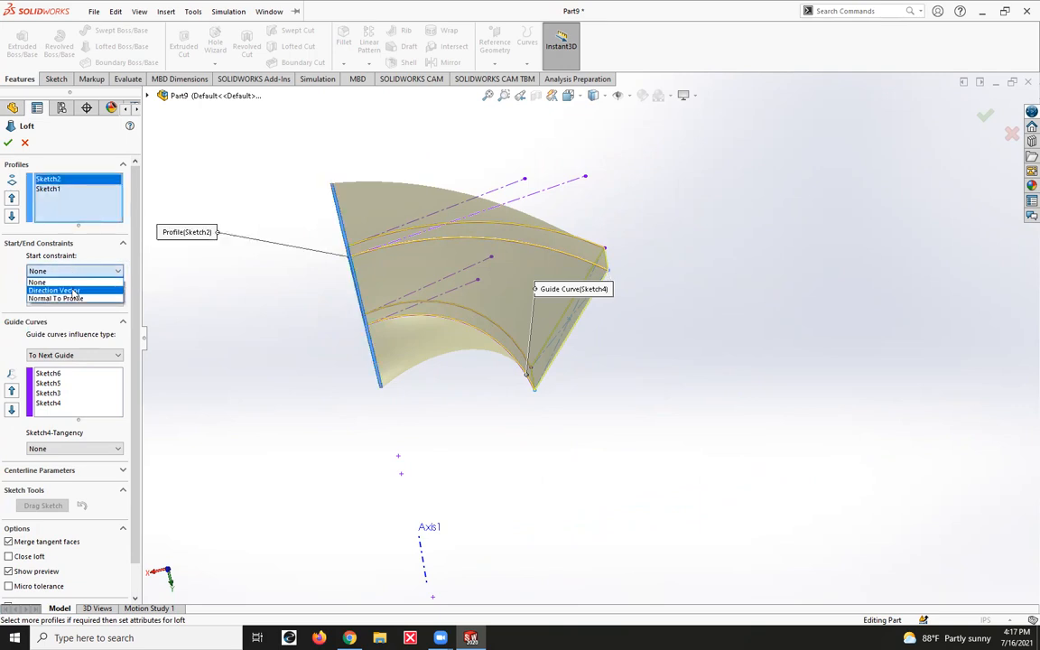
pyautogui.click(65, 298)
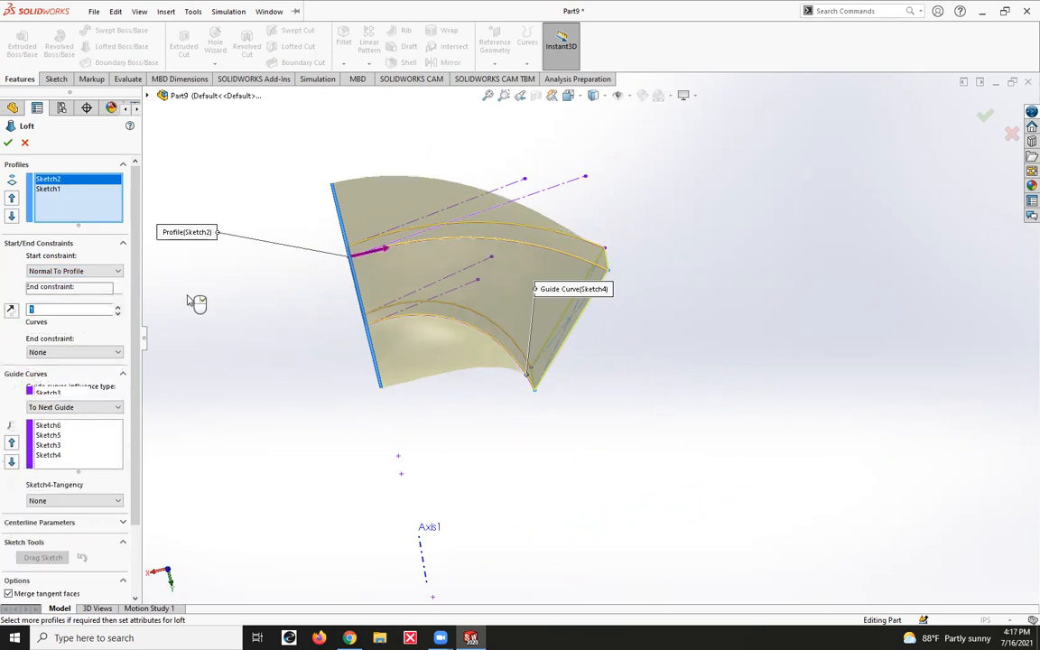
# Try start tangent lengths from 1.5 up to 4 for the loft, ending with a value of 2
pyautogui.click(117, 308)
pyautogui.click(118, 308)
pyautogui.click(117, 308)
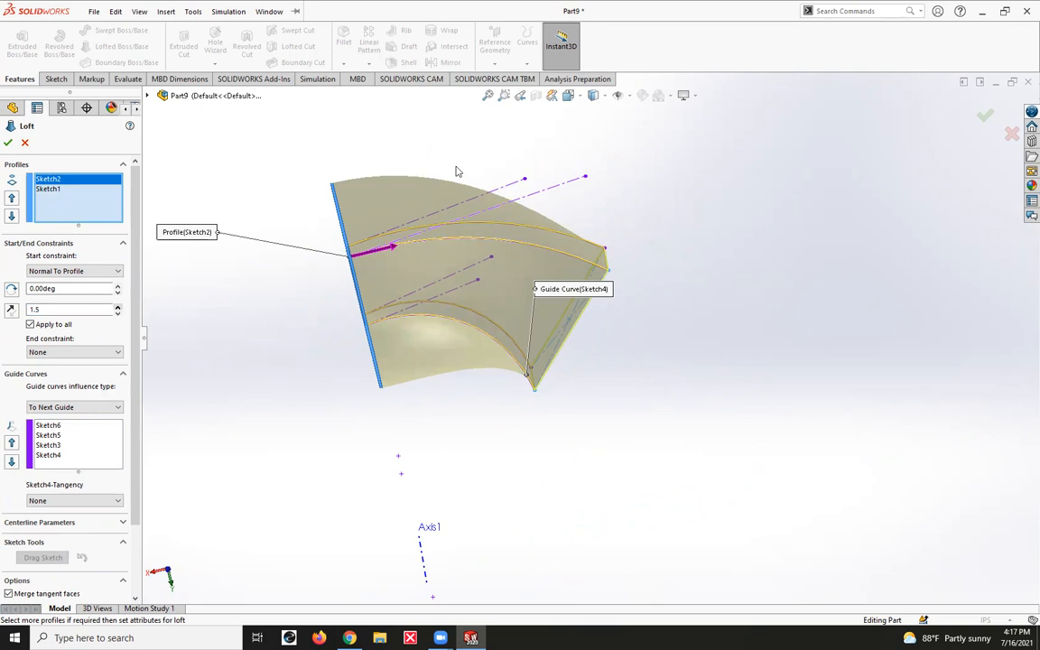
pyautogui.click(118, 308)
pyautogui.click(117, 308)
pyautogui.click(118, 308)
pyautogui.click(117, 308)
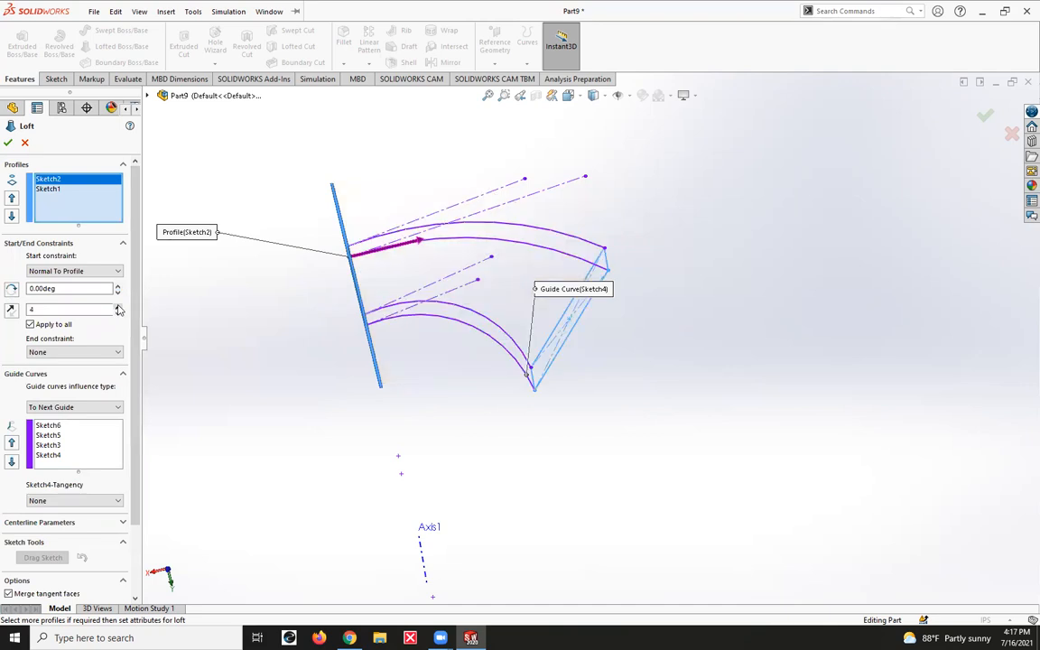
pyautogui.click(117, 313)
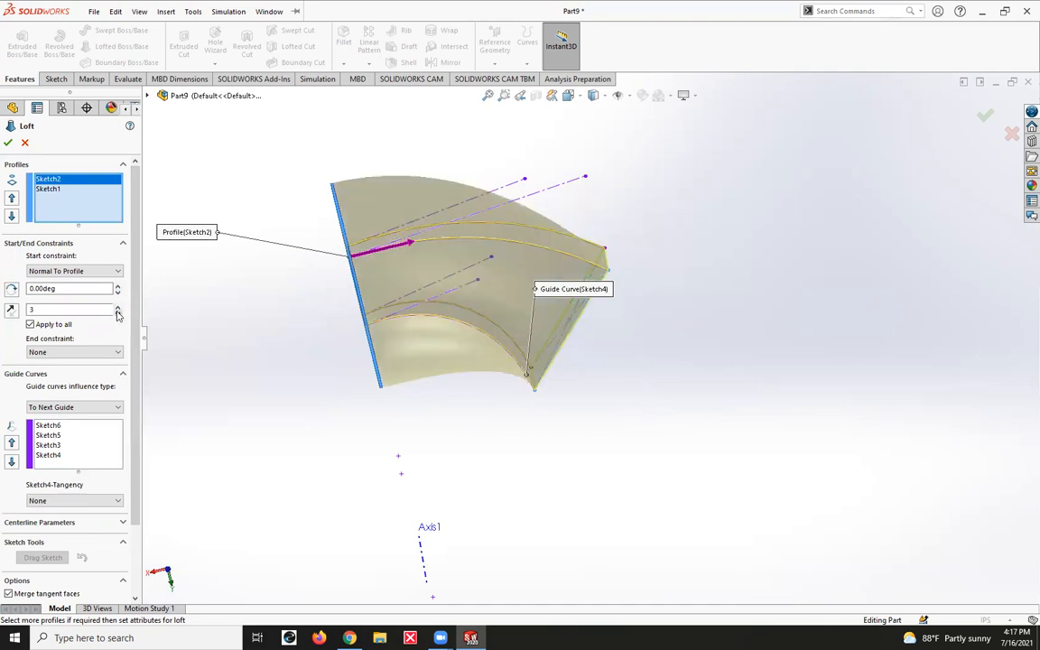
pyautogui.moveTo(229, 313); pyautogui.dragTo(312, 320, button='middle')
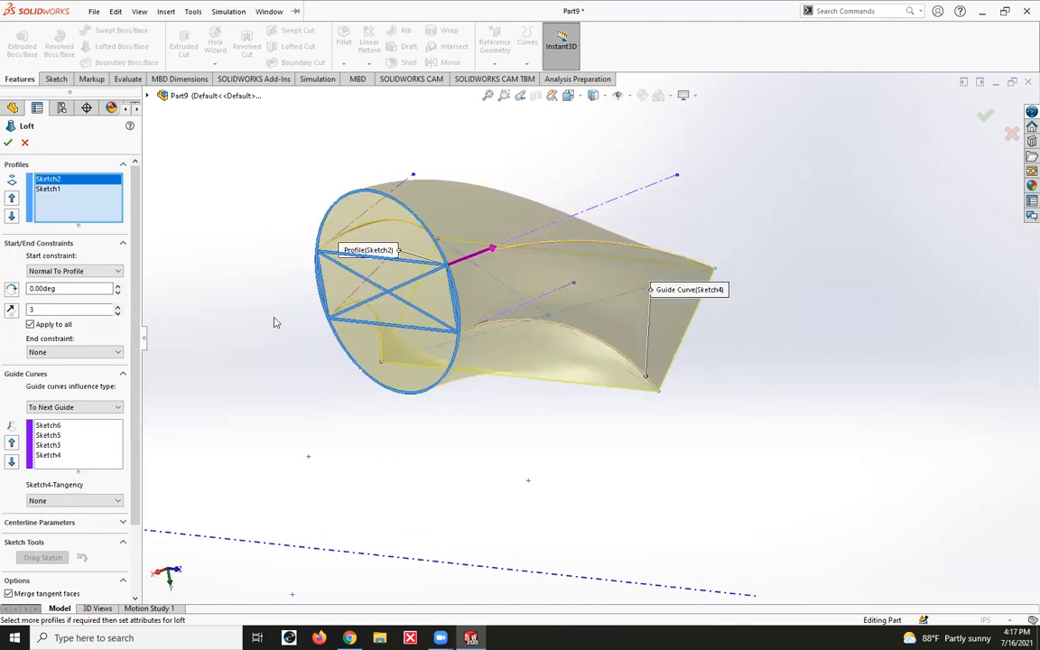
pyautogui.click(117, 314)
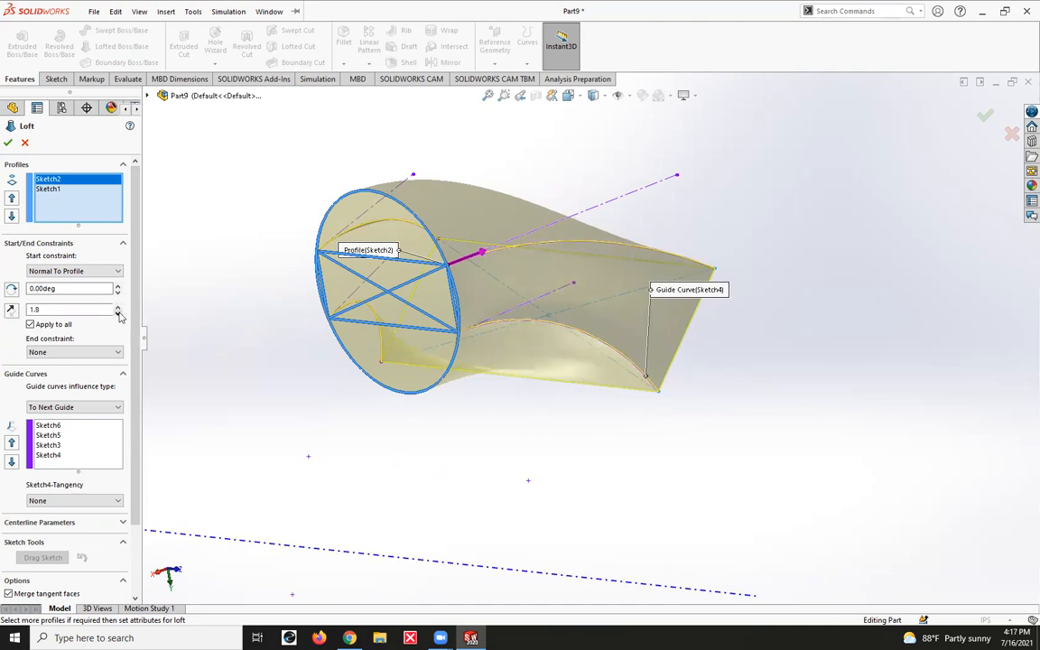
pyautogui.moveTo(272, 407); pyautogui.dragTo(204, 328, button='middle')
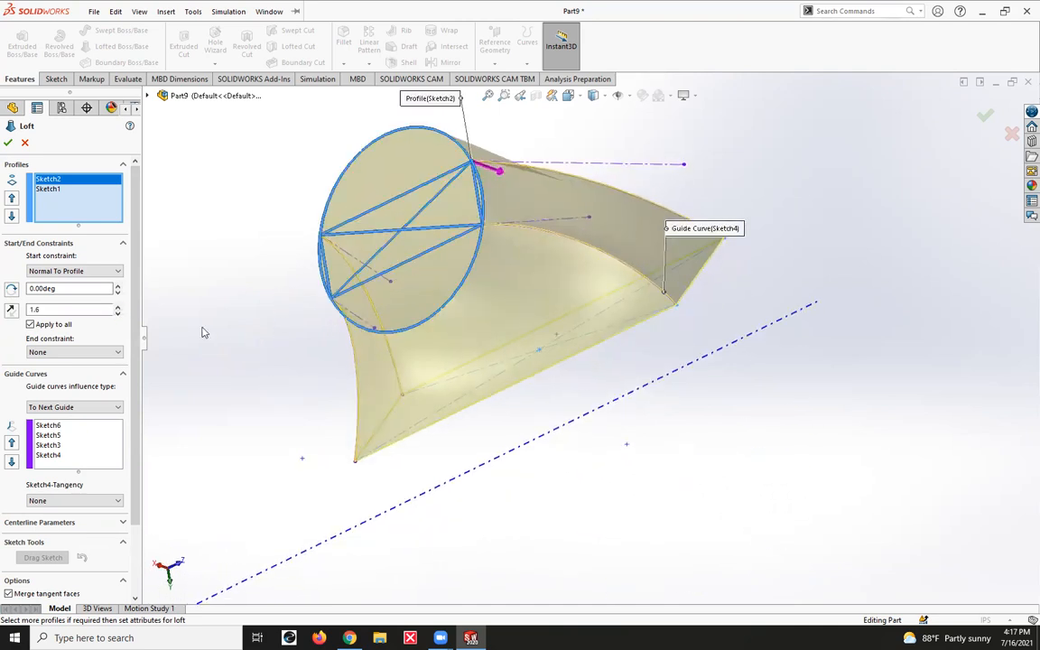
pyautogui.click(118, 304)
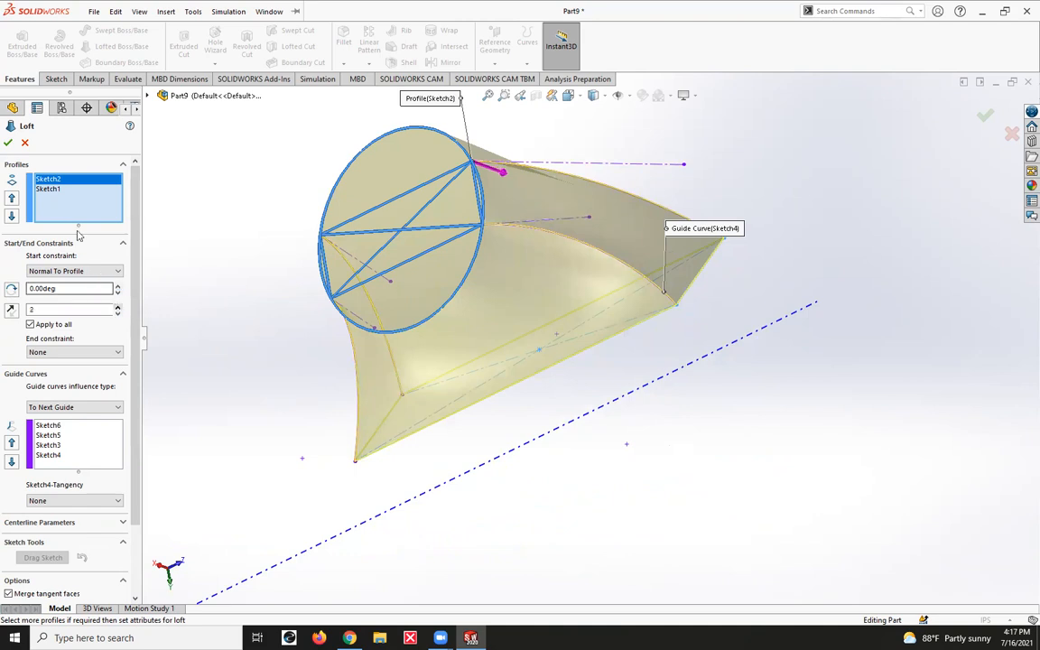
# Reset the loft's start constraint to None and cancel the loft
pyautogui.click(76, 271)
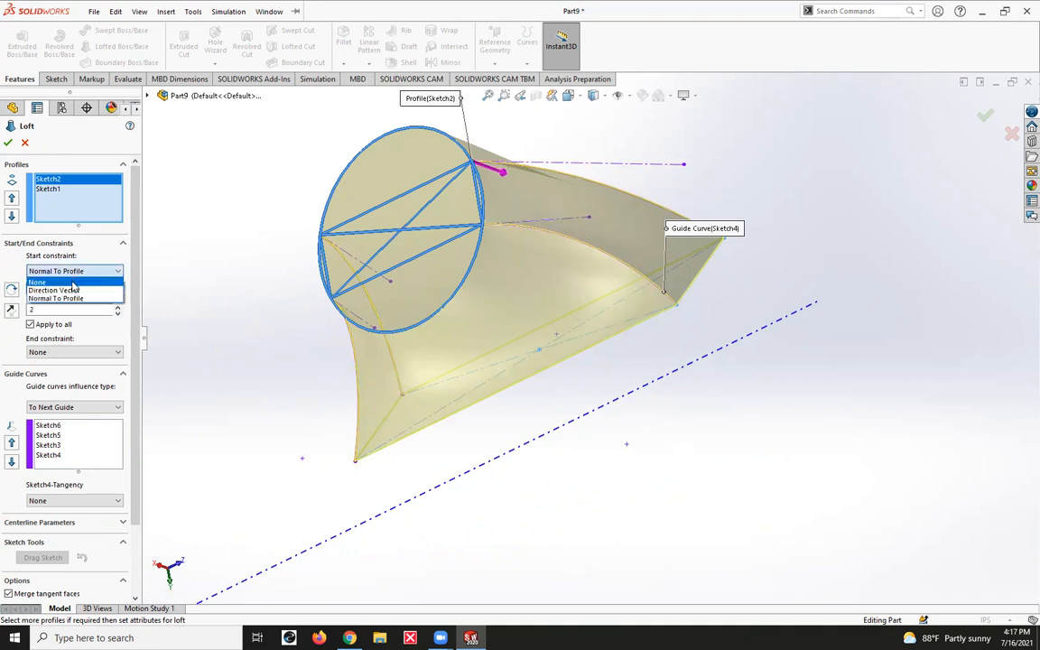
pyautogui.click(73, 284)
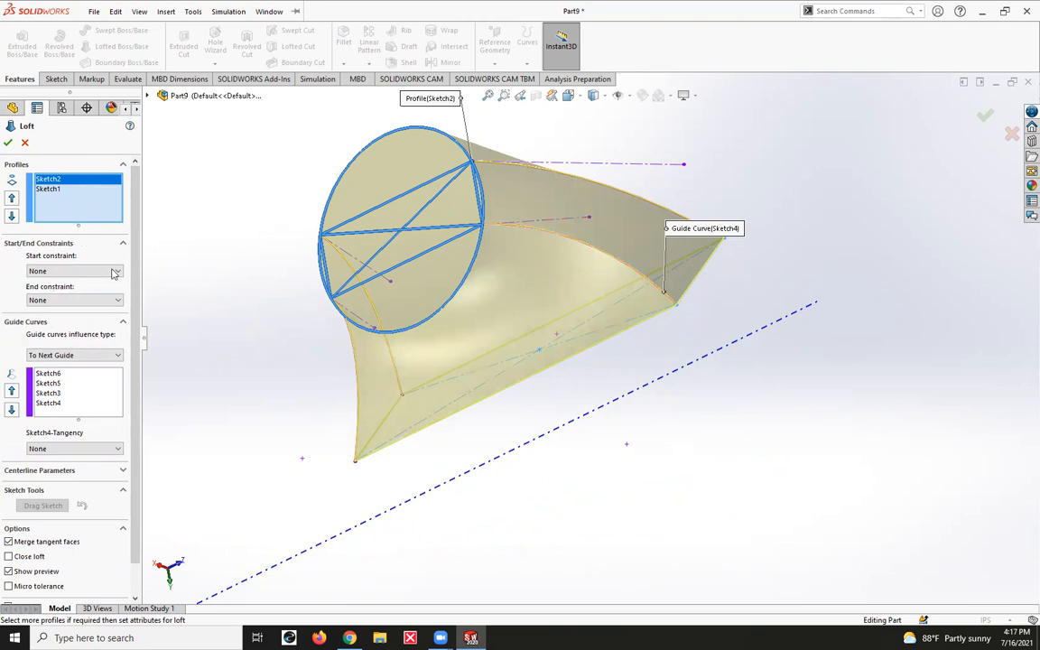
pyautogui.press('Escape')
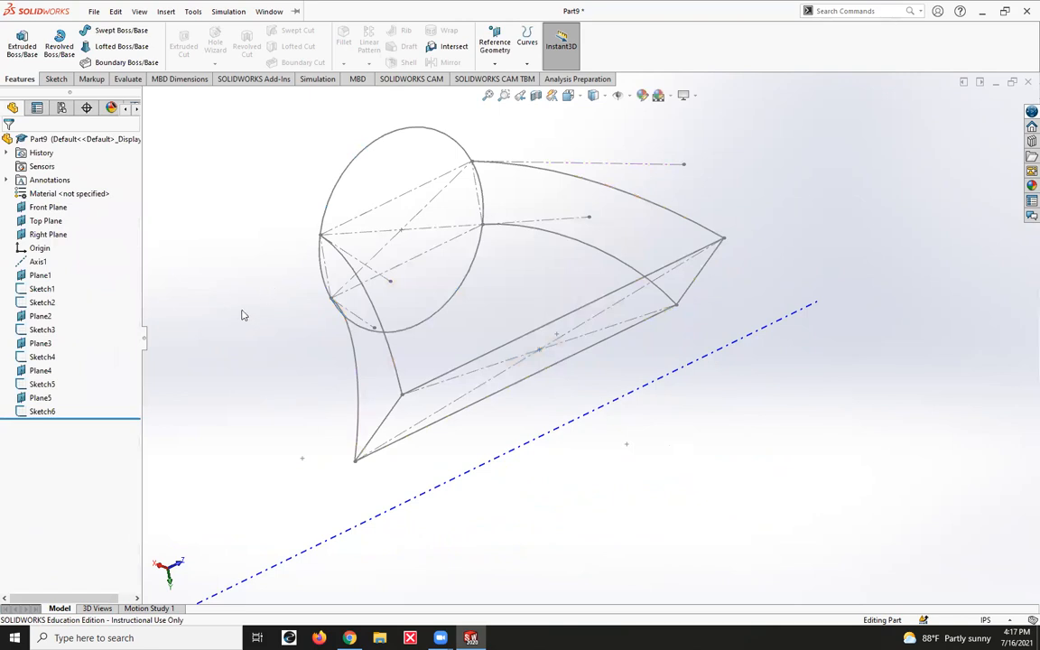
# Start a new loft with the circular sketch and the rectangular sketch as its profiles
pyautogui.click(101, 49)
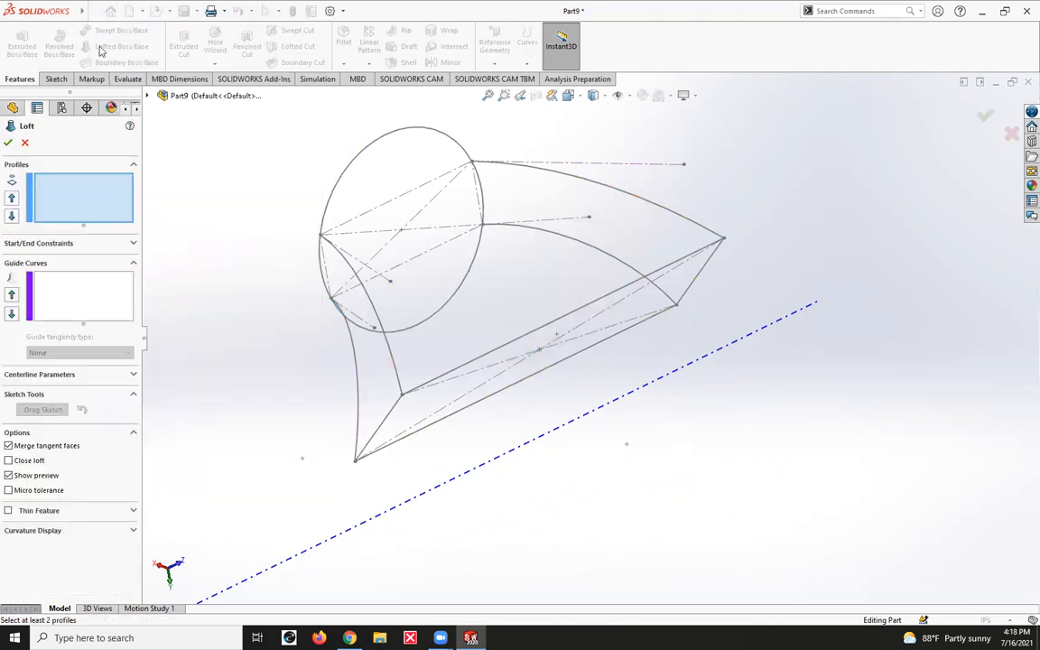
pyautogui.click(388, 135)
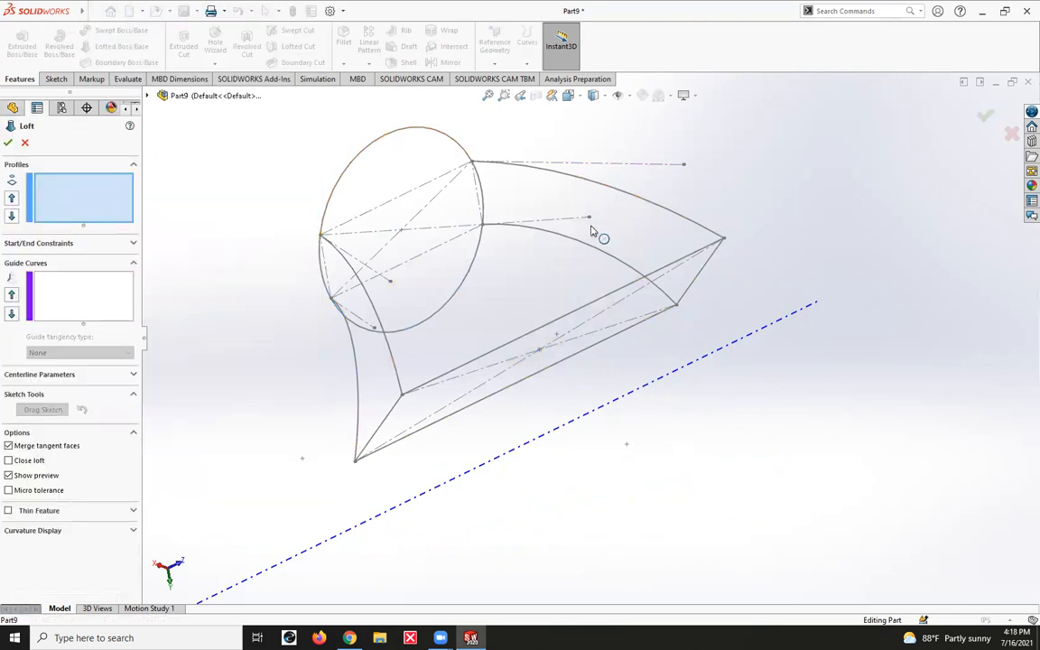
pyautogui.click(679, 264)
# Assign all four corner arc sketches as the loft's guide curves and create the solid without start or end constraints
pyautogui.click(52, 284)
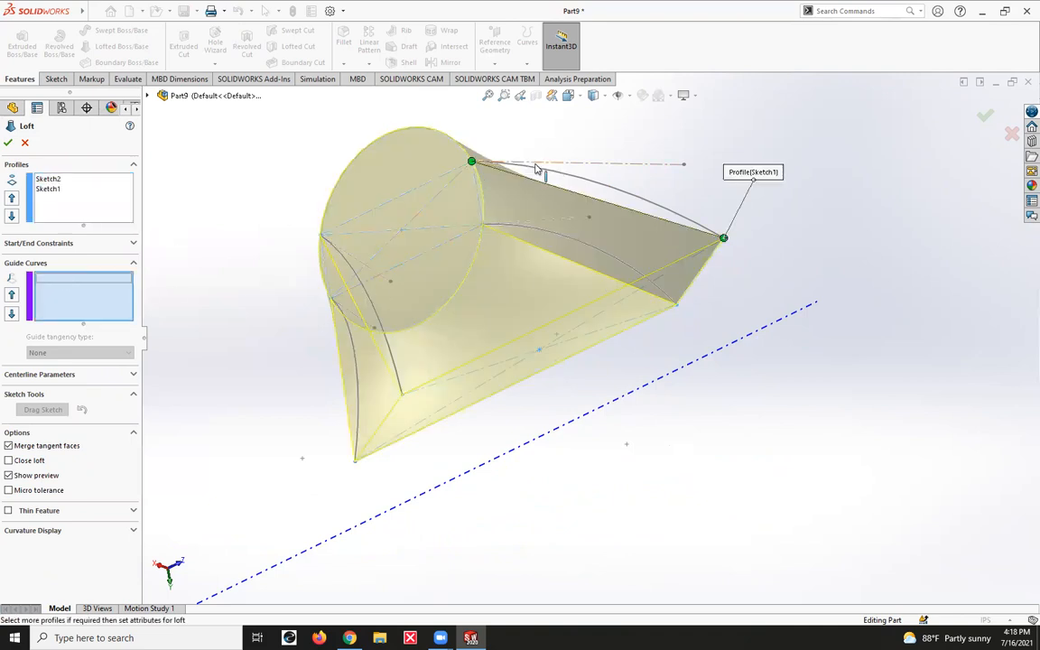
pyautogui.click(571, 181)
pyautogui.click(555, 234)
pyautogui.moveTo(435, 293)
pyautogui.mouseDown(button='middle')
pyautogui.moveTo(571, 276)
pyautogui.moveTo(600, 283)
pyautogui.mouseUp(button='middle')
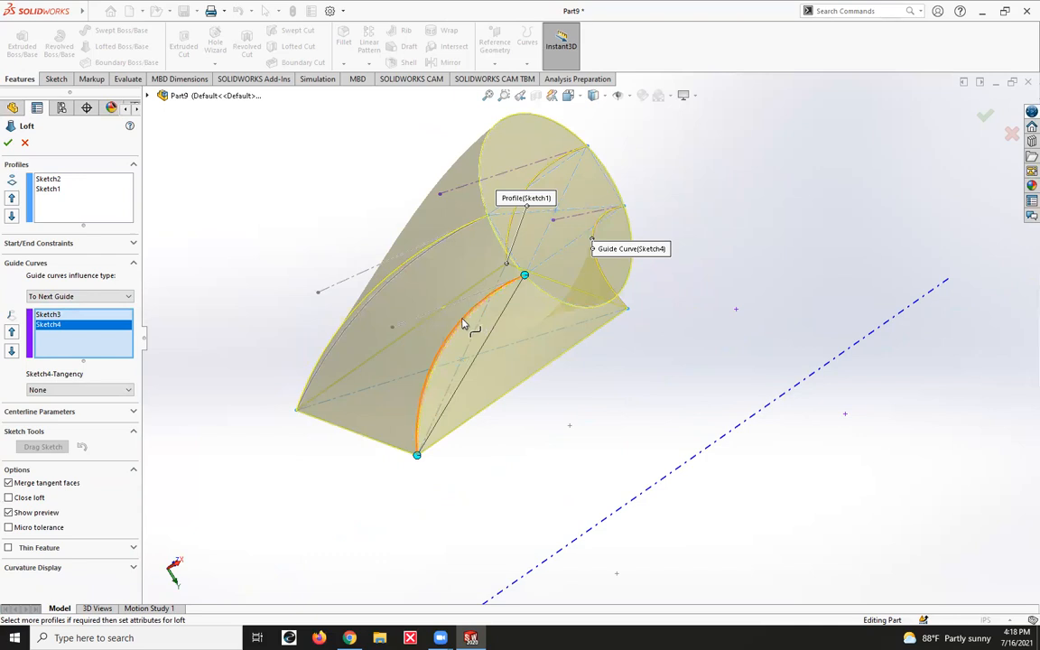
pyautogui.click(398, 276)
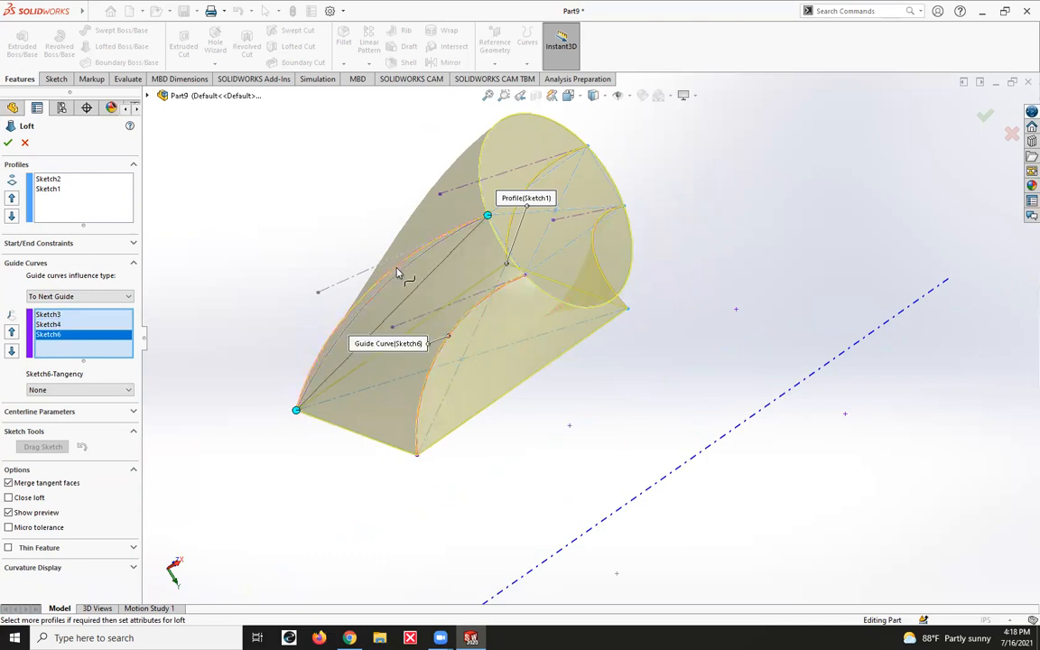
pyautogui.click(398, 277)
pyautogui.moveTo(334, 191); pyautogui.dragTo(232, 244, button='middle')
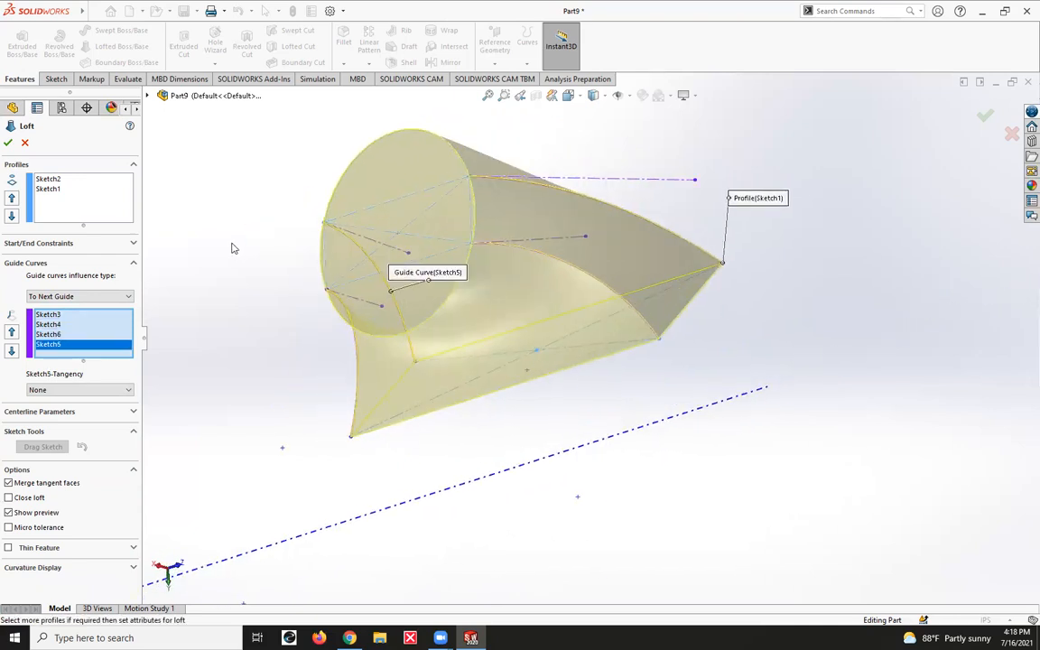
pyautogui.click(8, 143)
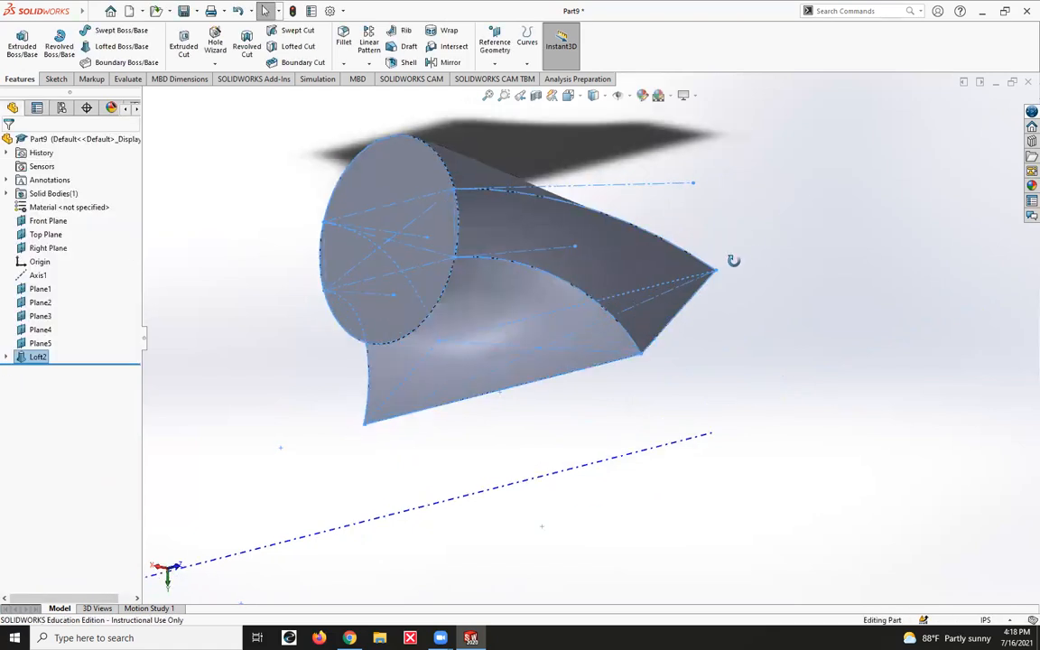
# Examine the lofted transition body from several sides, including its circular end and curved side faces
pyautogui.moveTo(733, 260); pyautogui.dragTo(649, 193, button='middle')
pyautogui.moveTo(618, 257); pyautogui.dragTo(476, 272, button='middle')
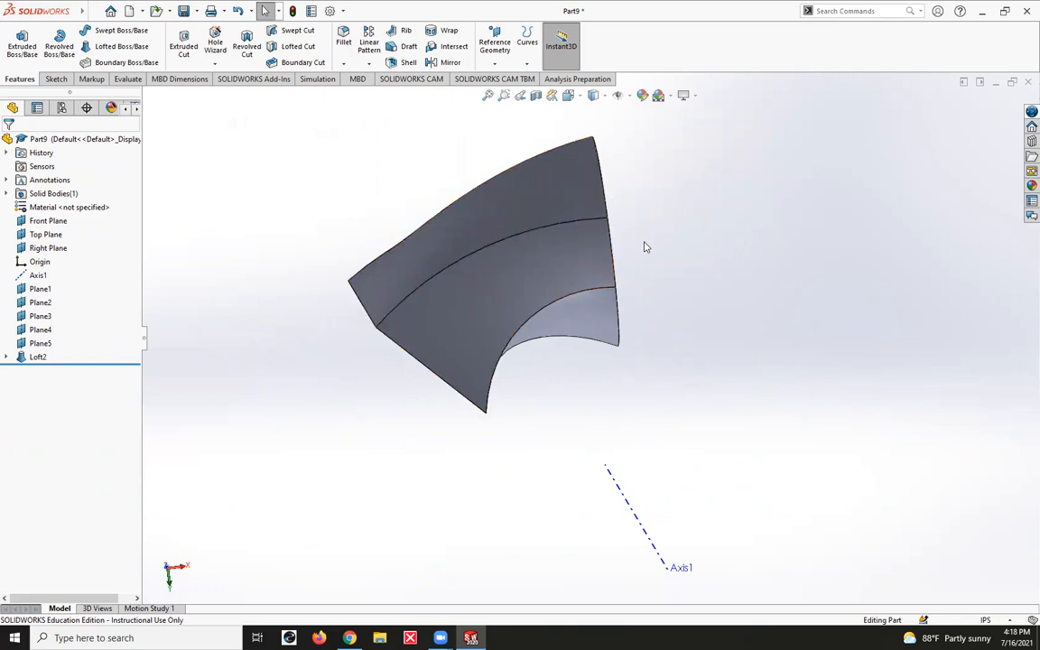
pyautogui.scroll(3, 646, 246)
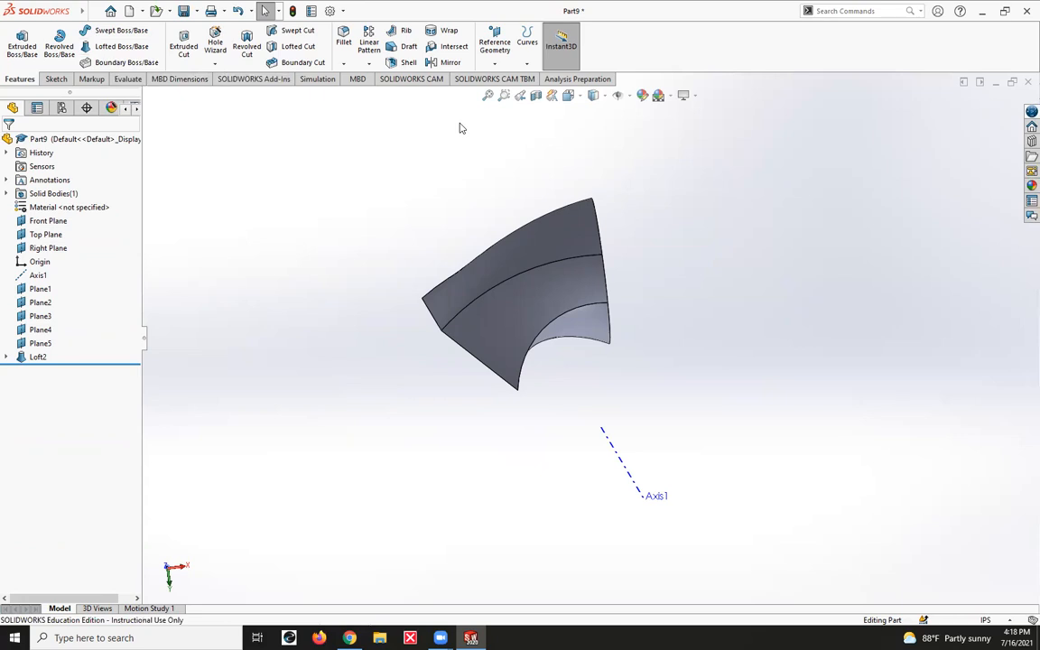
pyautogui.moveTo(487, 232); pyautogui.dragTo(543, 247, button='middle')
pyautogui.moveTo(451, 255); pyautogui.dragTo(553, 261, button='middle')
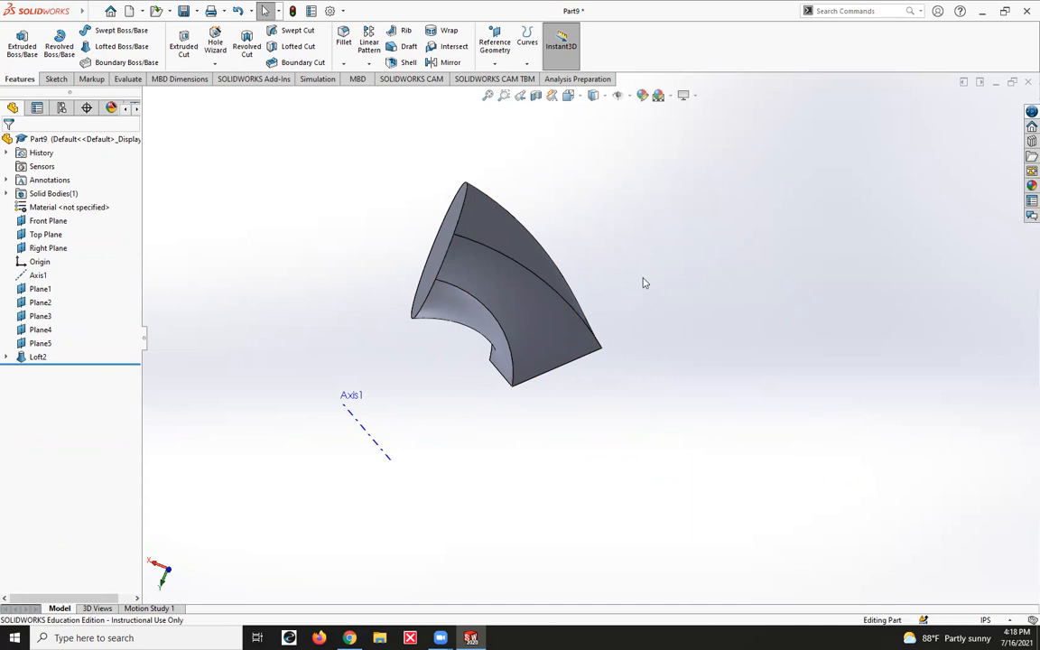
pyautogui.moveTo(676, 290); pyautogui.dragTo(410, 240, button='middle')
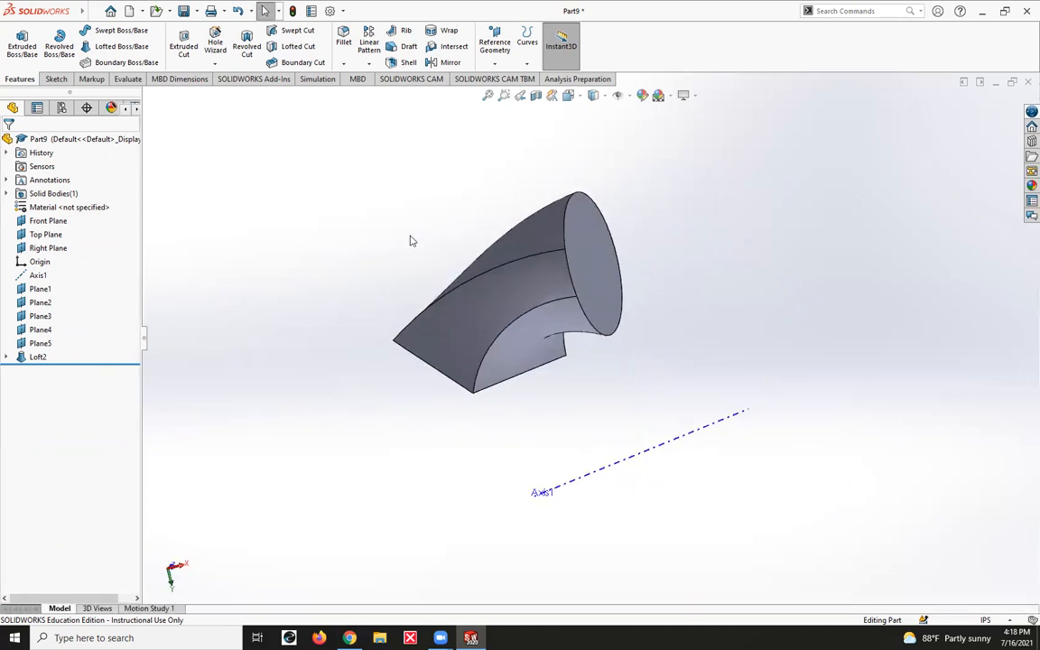